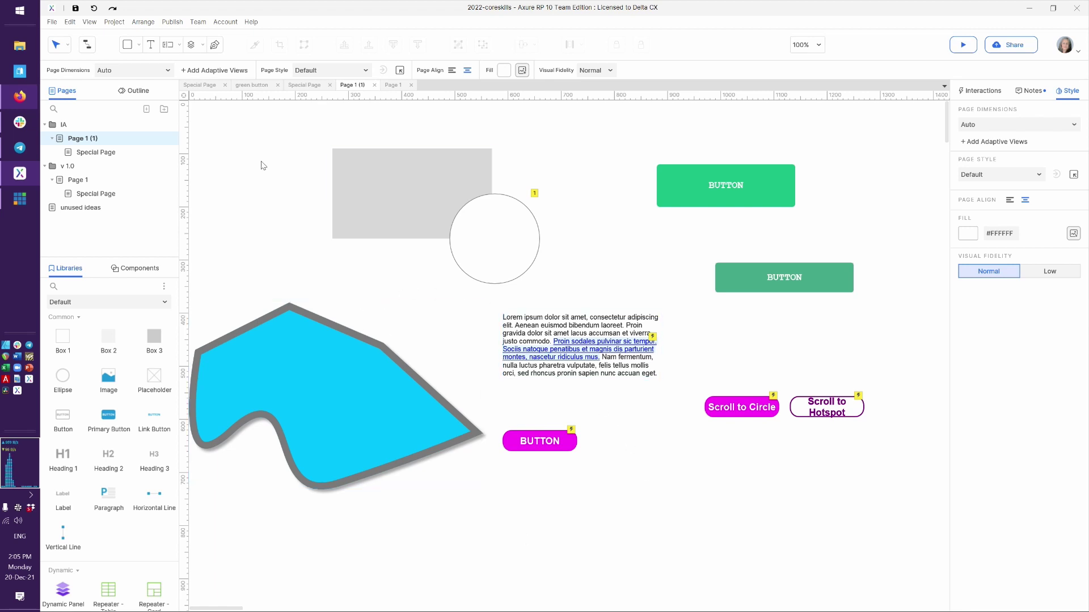
Look over the shared widget styles in the Style Manager without changing anything
click(111, 23)
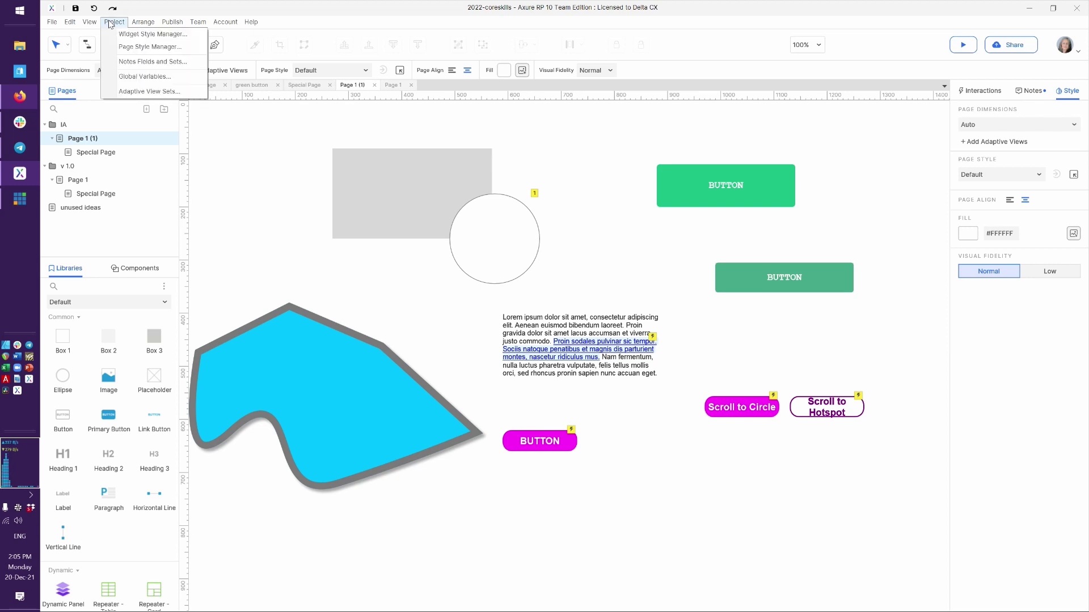
click(120, 33)
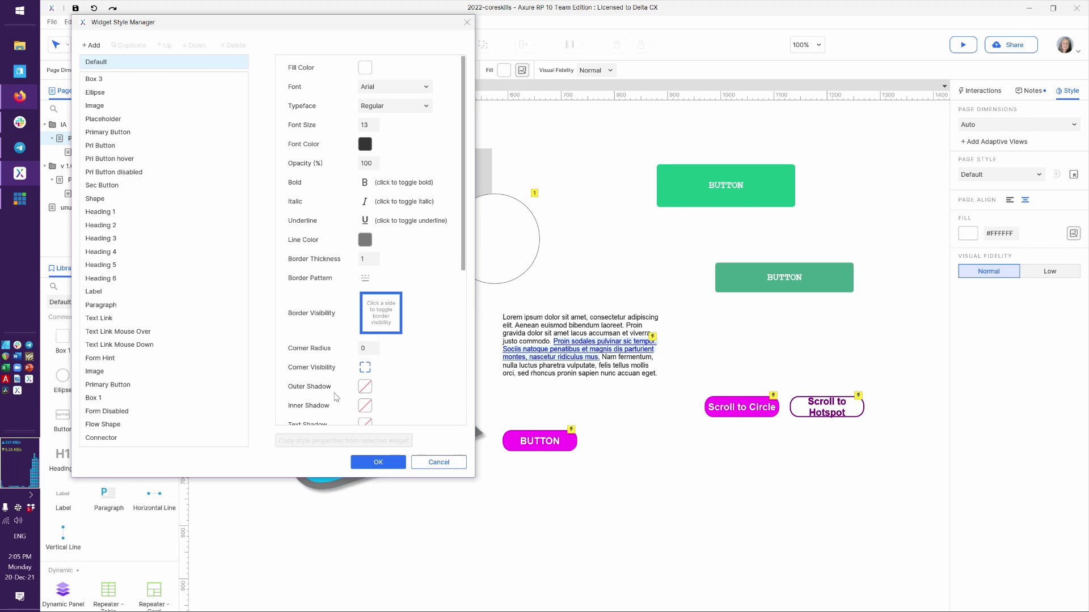
click(435, 463)
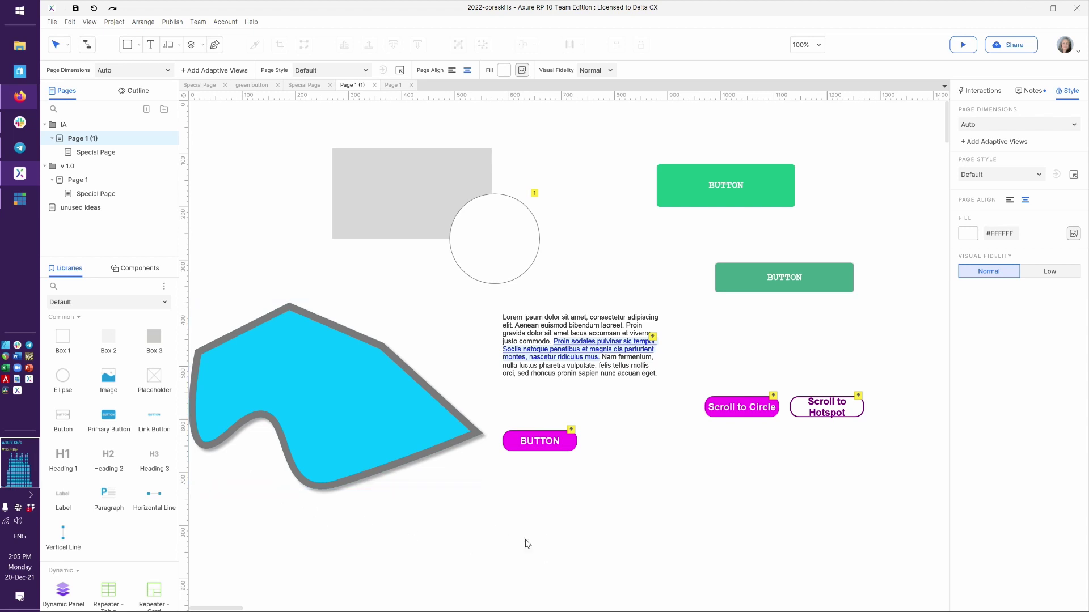
Place a primary button below the magenta button and make it disabled by default
drag(108, 422, 613, 466)
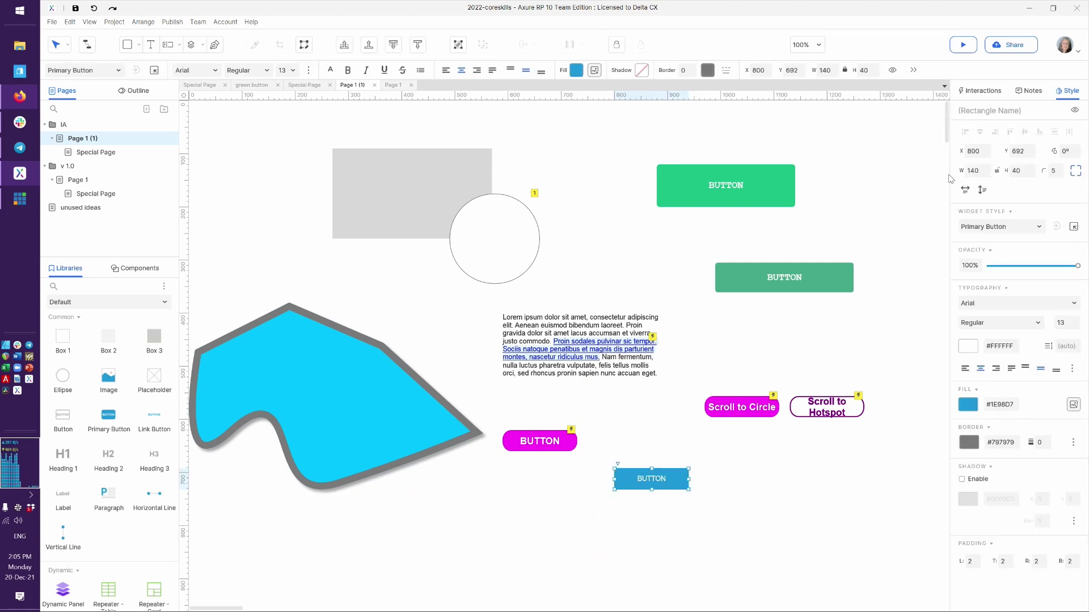
click(983, 92)
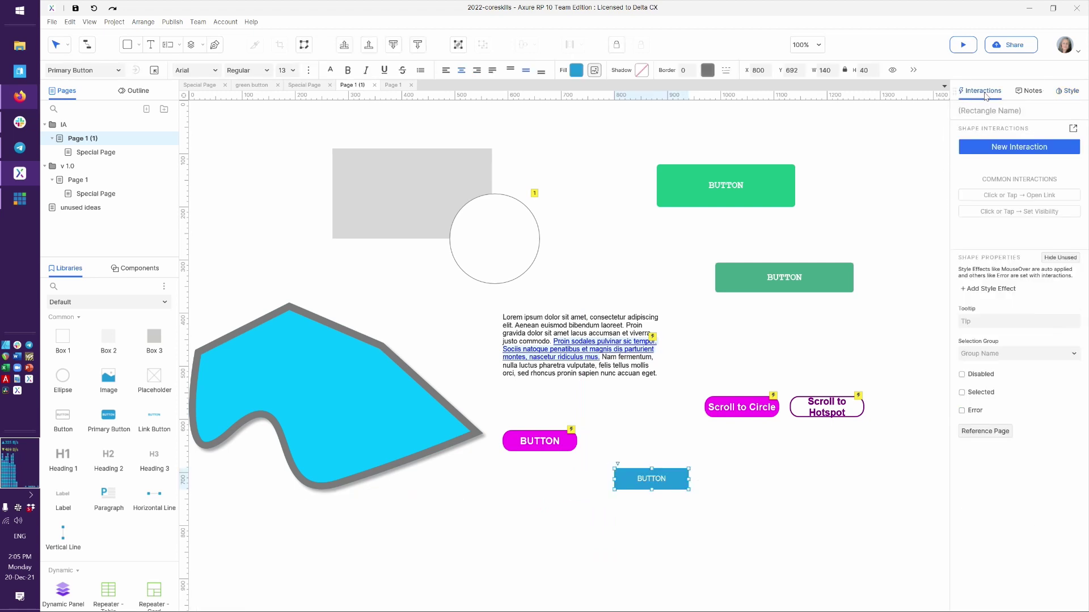
click(963, 376)
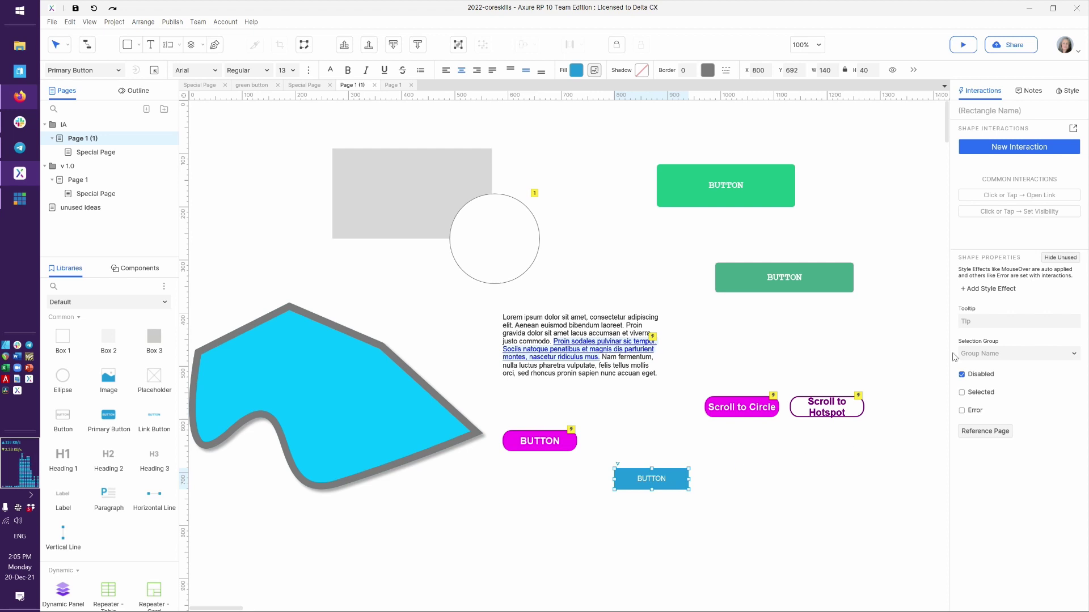
Give the button a Disabled Style effect using the 'Pri Button disabled' widget style
click(990, 290)
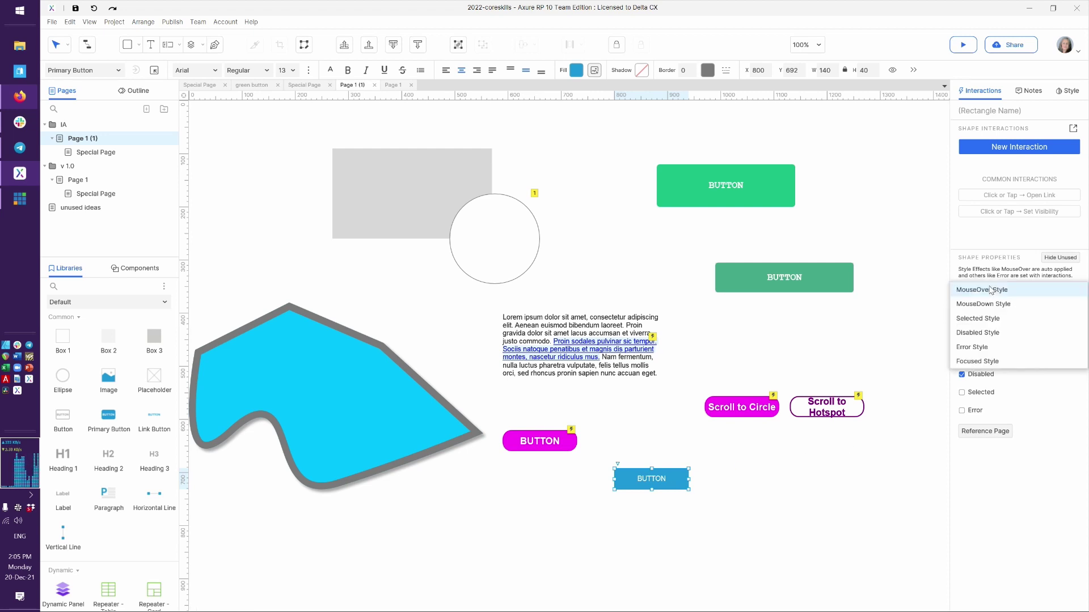
click(975, 333)
click(987, 309)
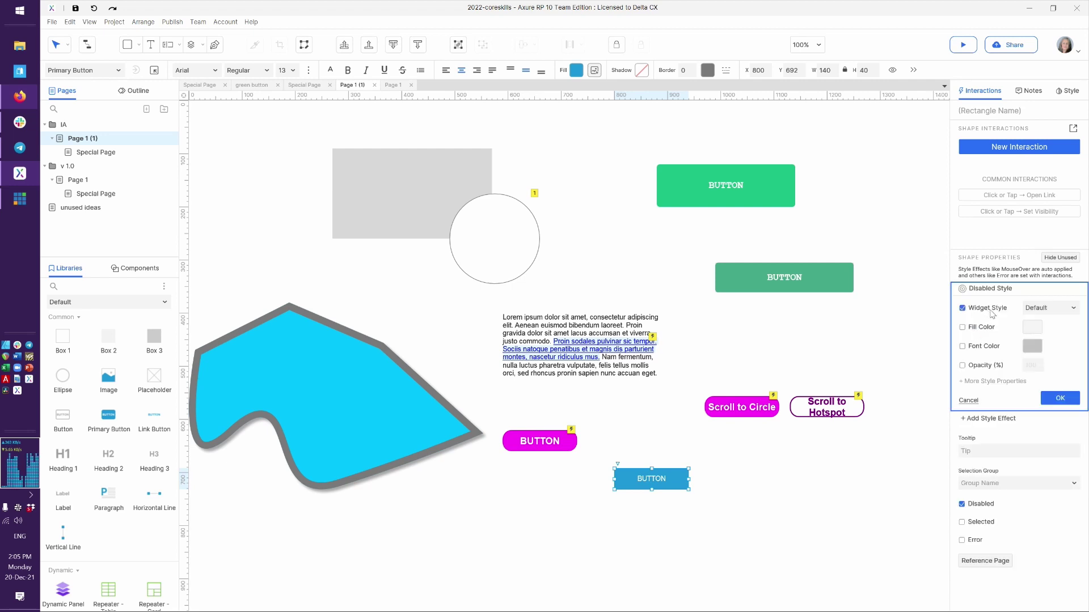
click(1067, 310)
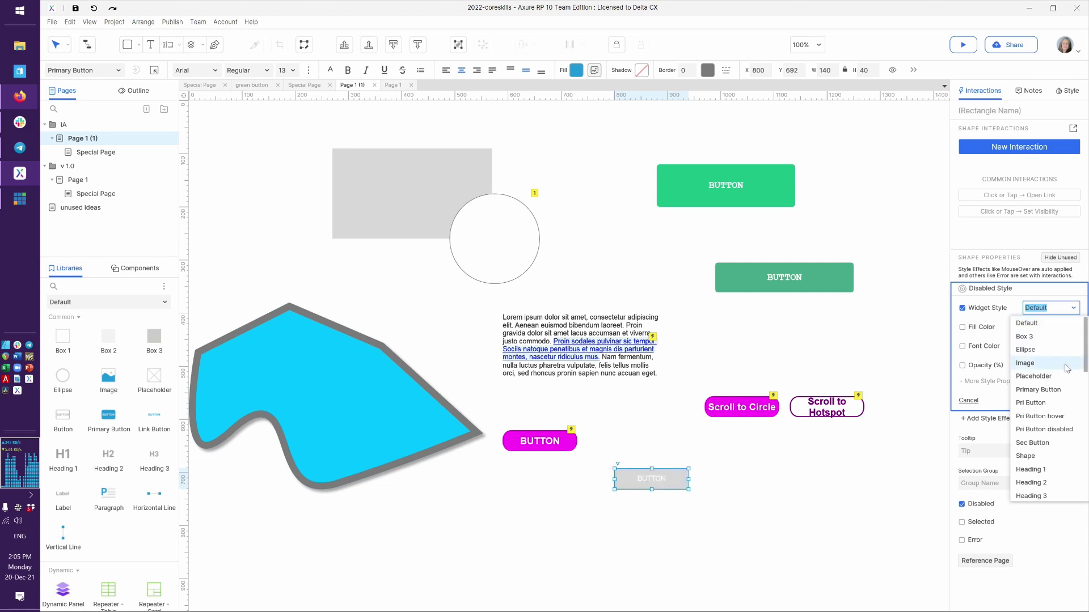
click(1065, 430)
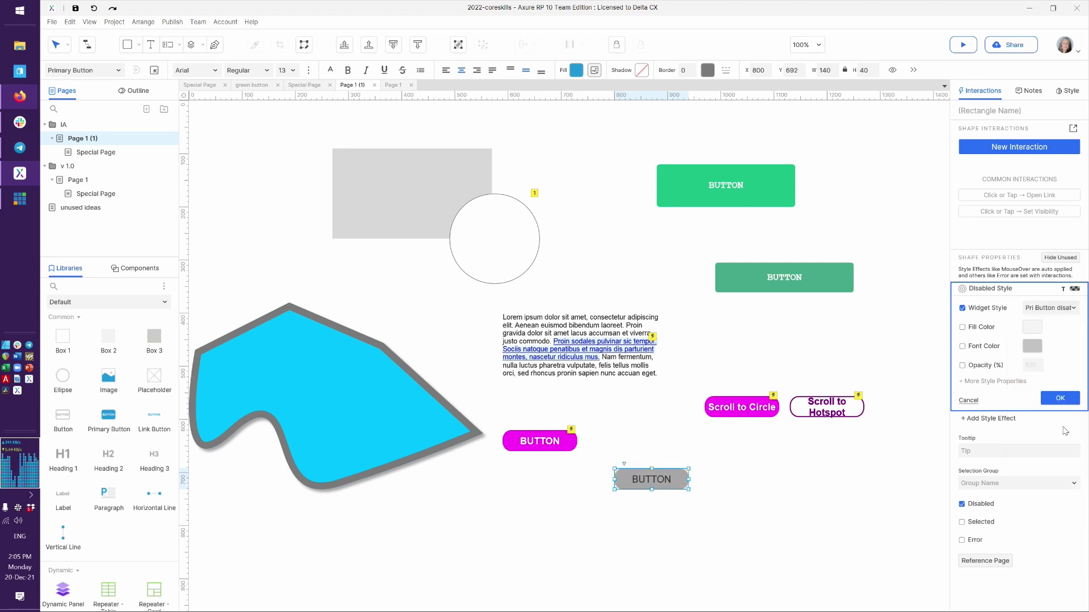
click(1057, 400)
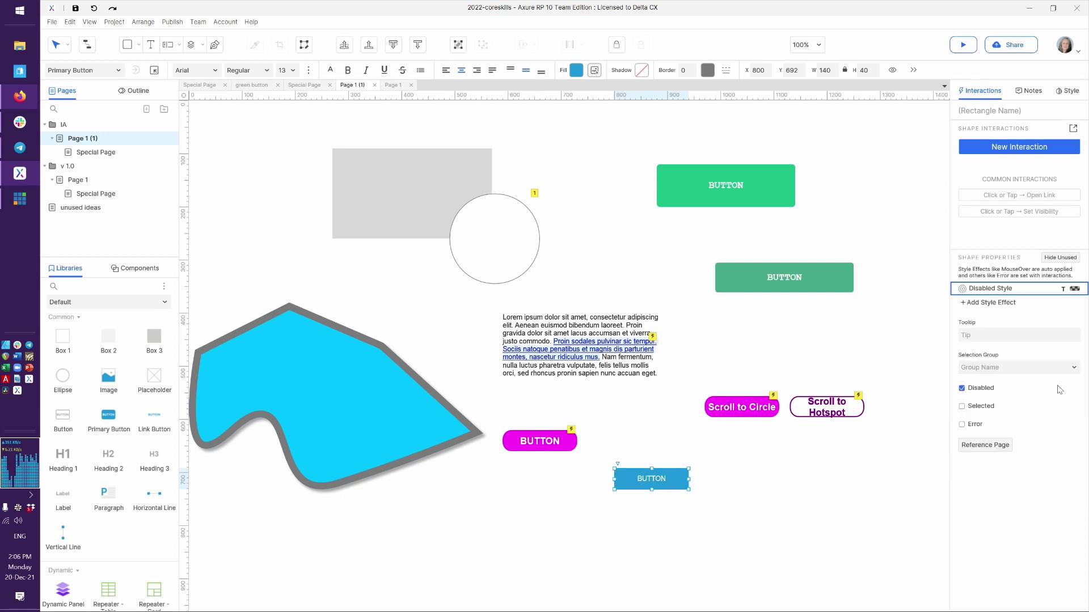
click(789, 494)
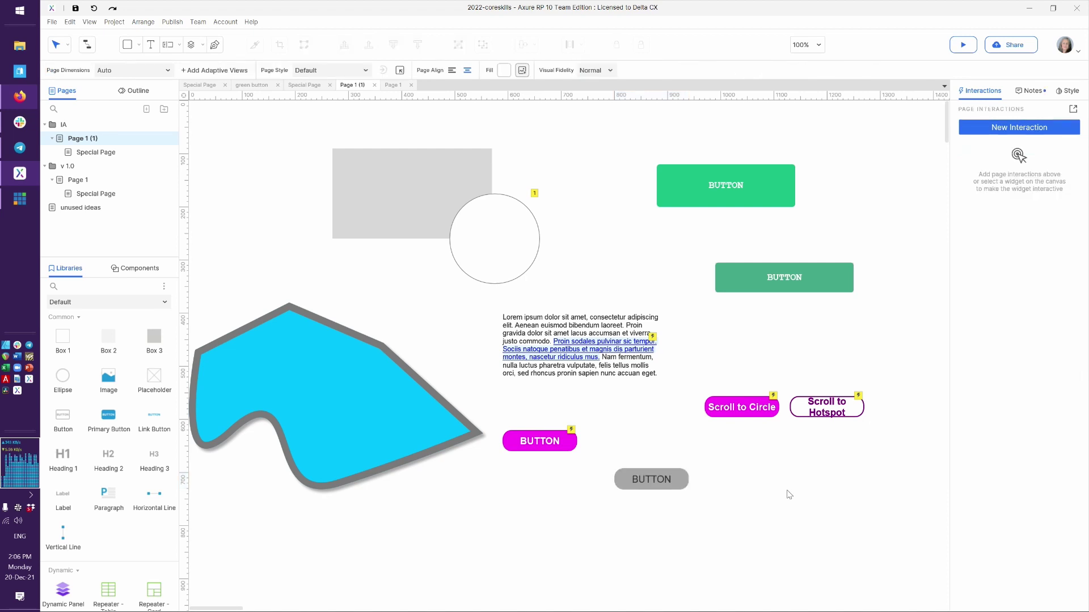
Place a Forms checkbox above the grey button and label it 'I agree to the terms!'
click(655, 479)
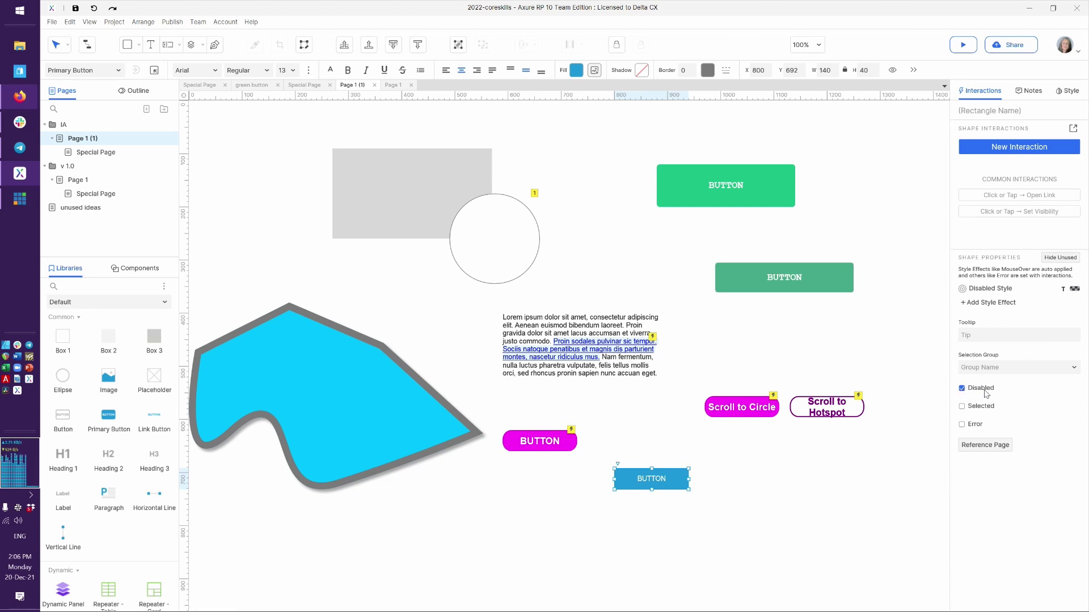
click(680, 536)
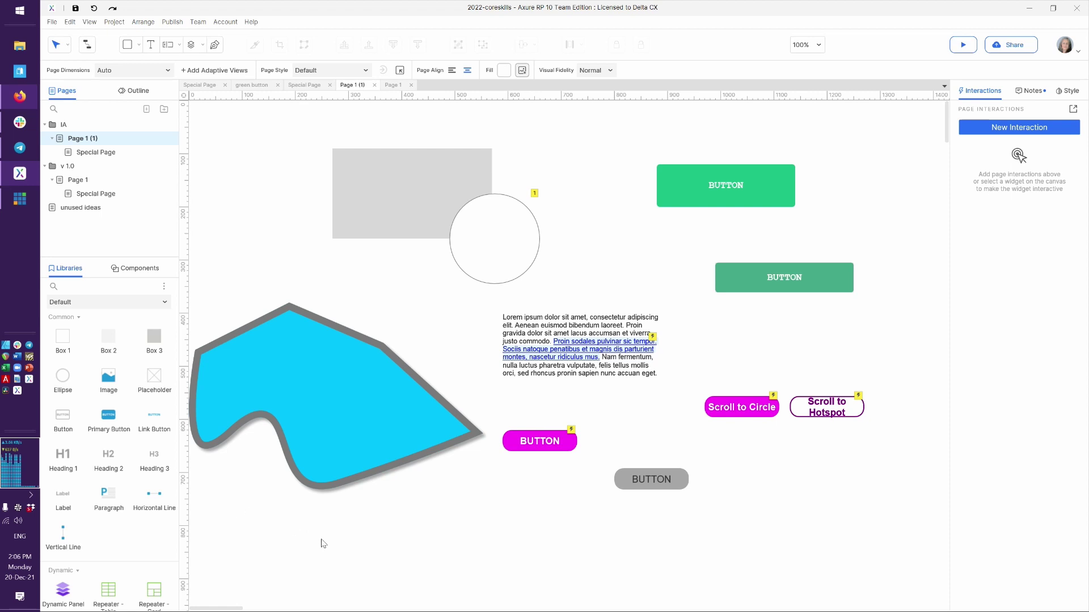
scroll(129, 465, down, 5)
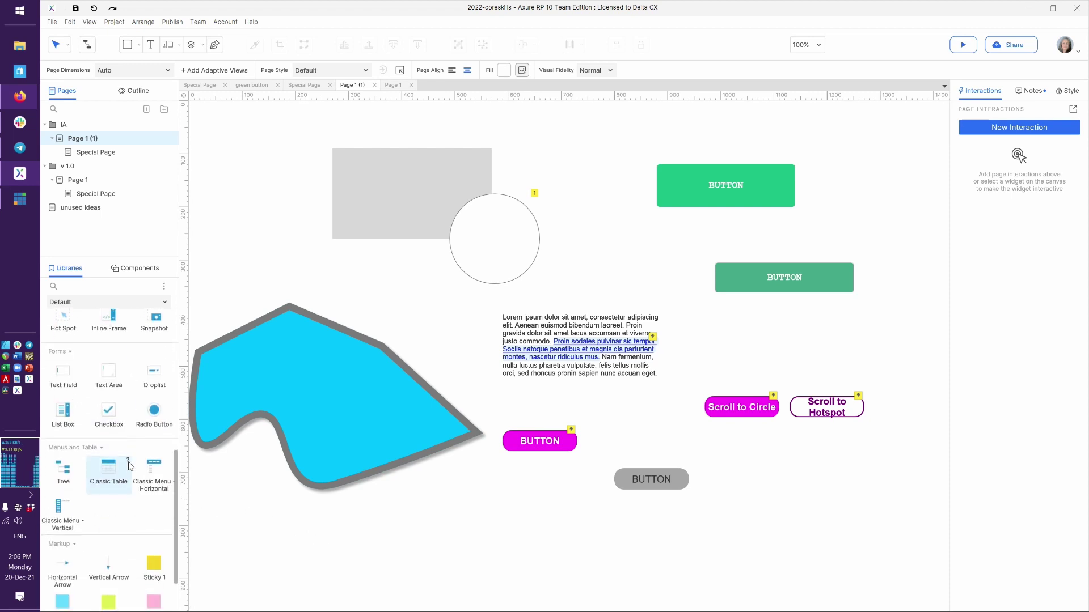
drag(108, 411, 616, 449)
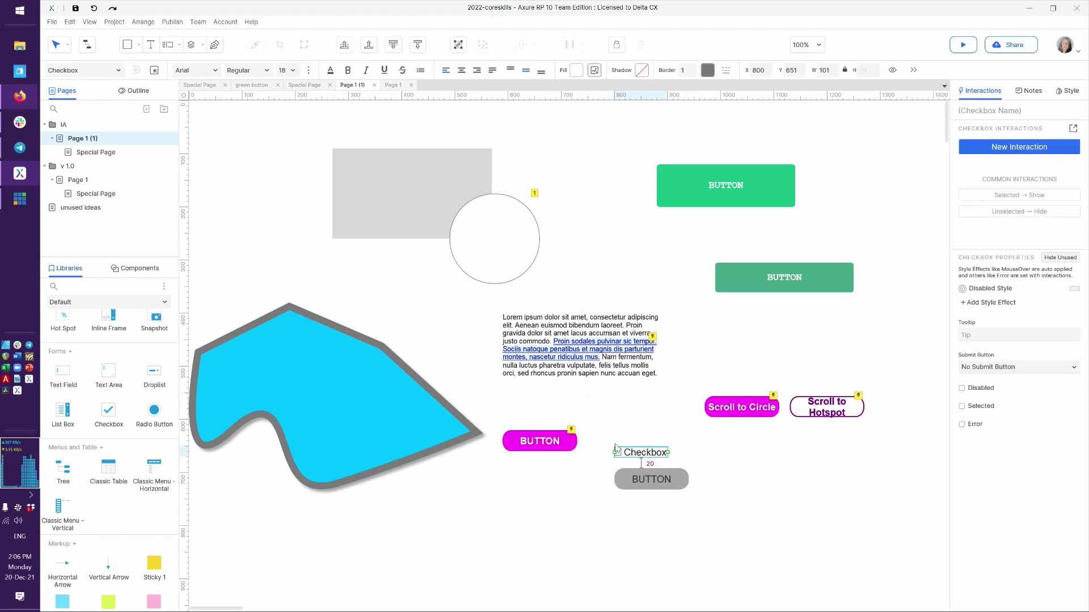
double_click(643, 450)
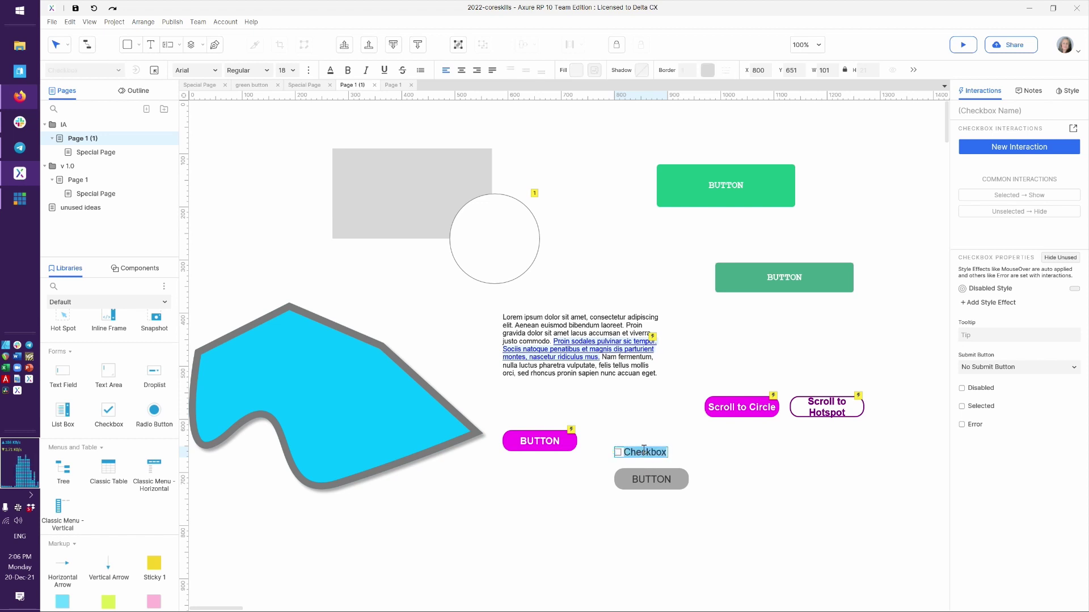
text(I agree to the terms!)
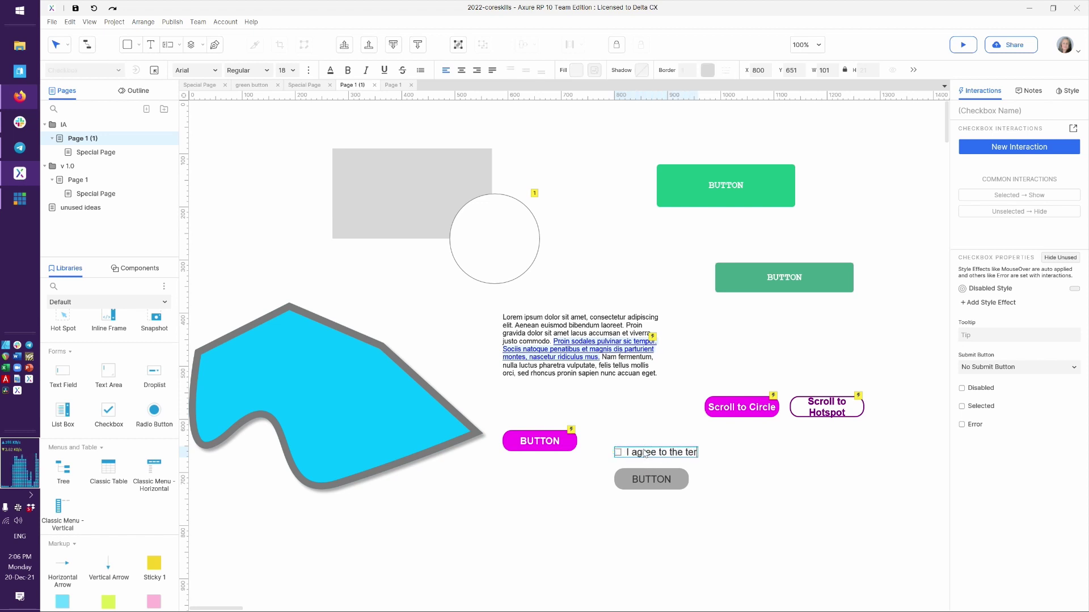
click(690, 517)
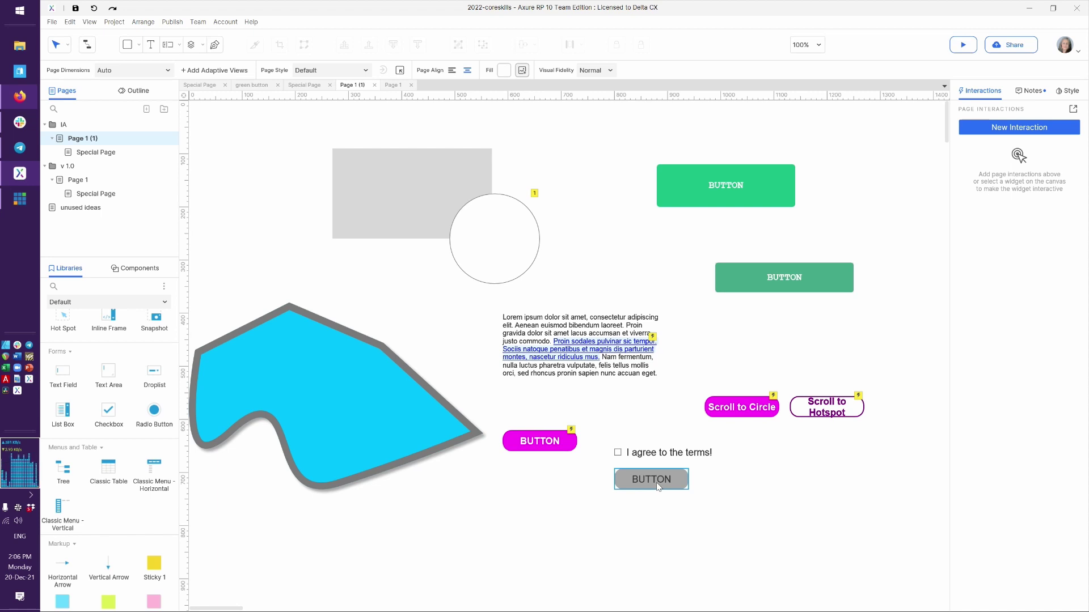
click(656, 454)
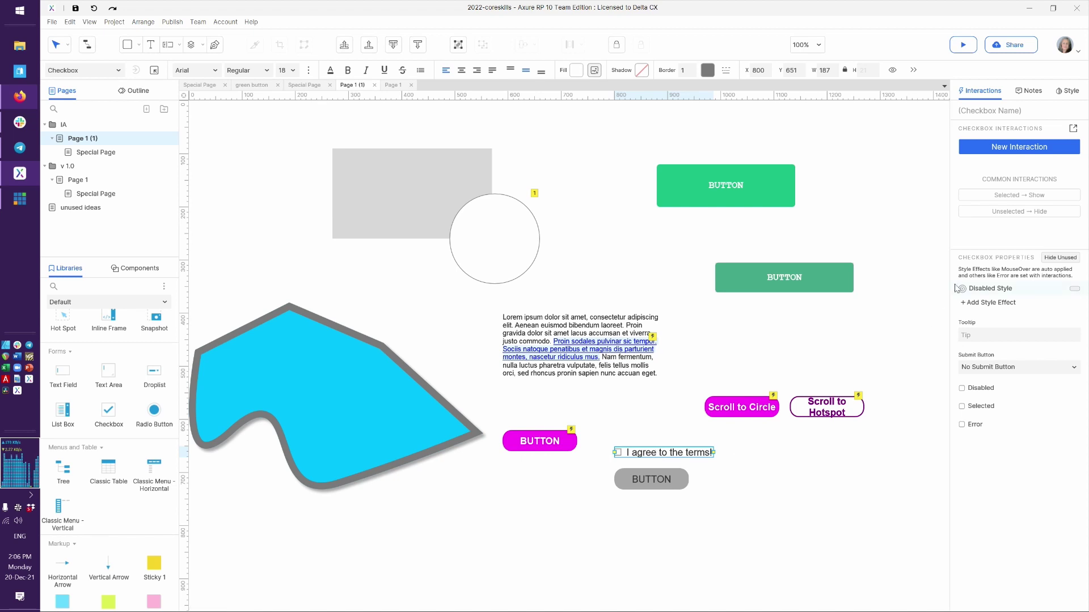
Open the Interaction Editor for the terms checkbox and add a Selected event
click(1074, 129)
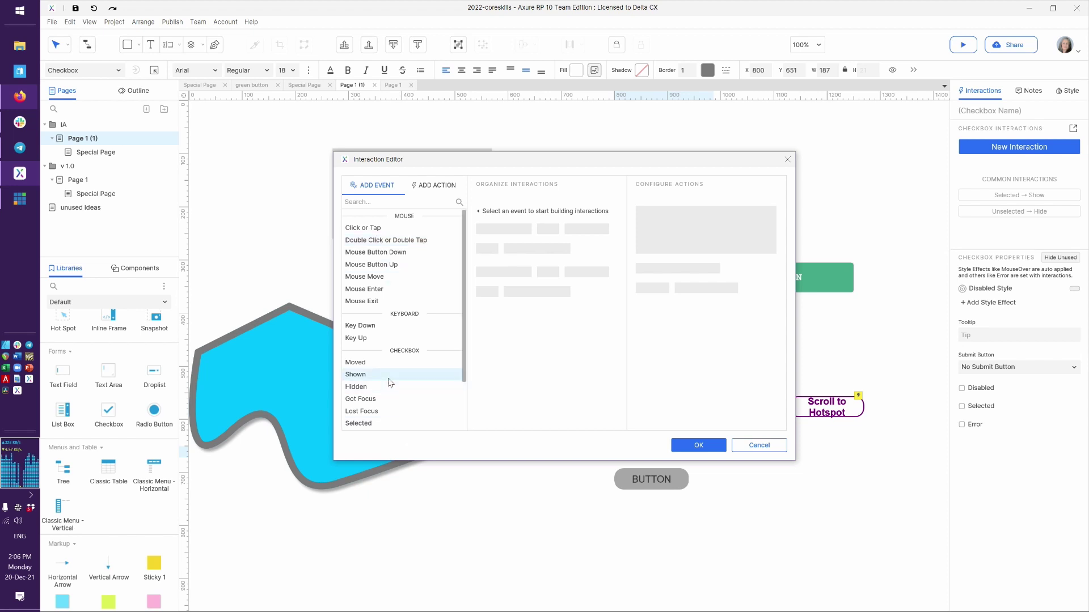
scroll(378, 369, down, 2)
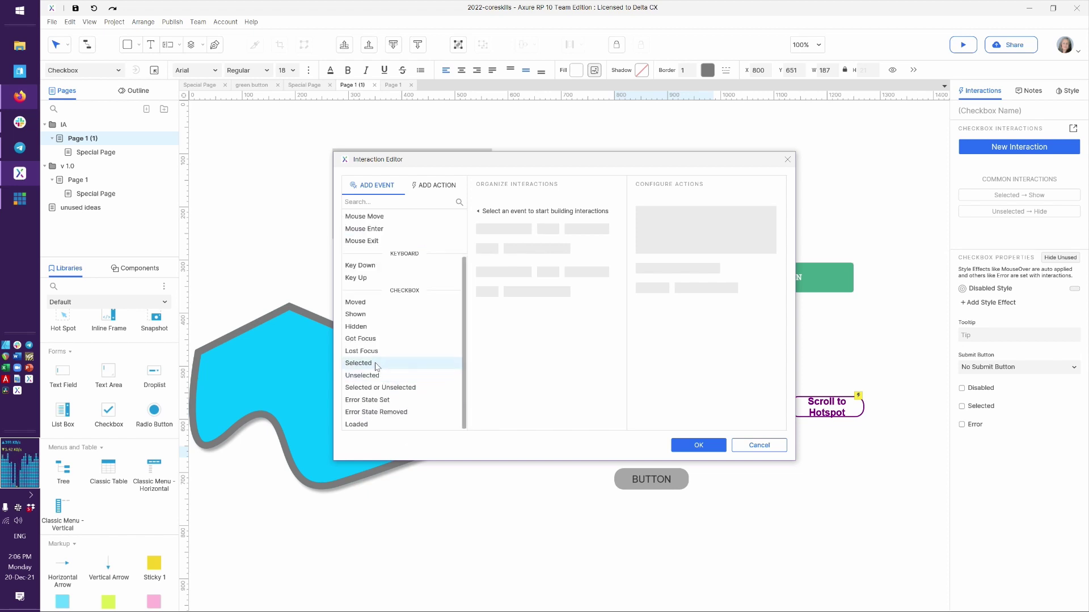
scroll(376, 367, up, 2)
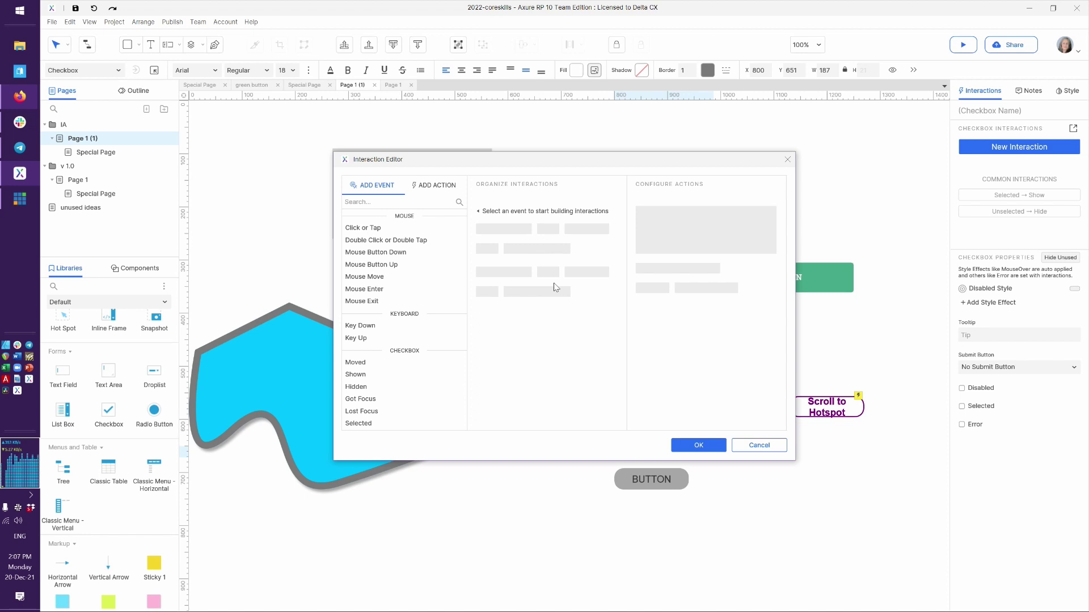
scroll(413, 349, down, 1)
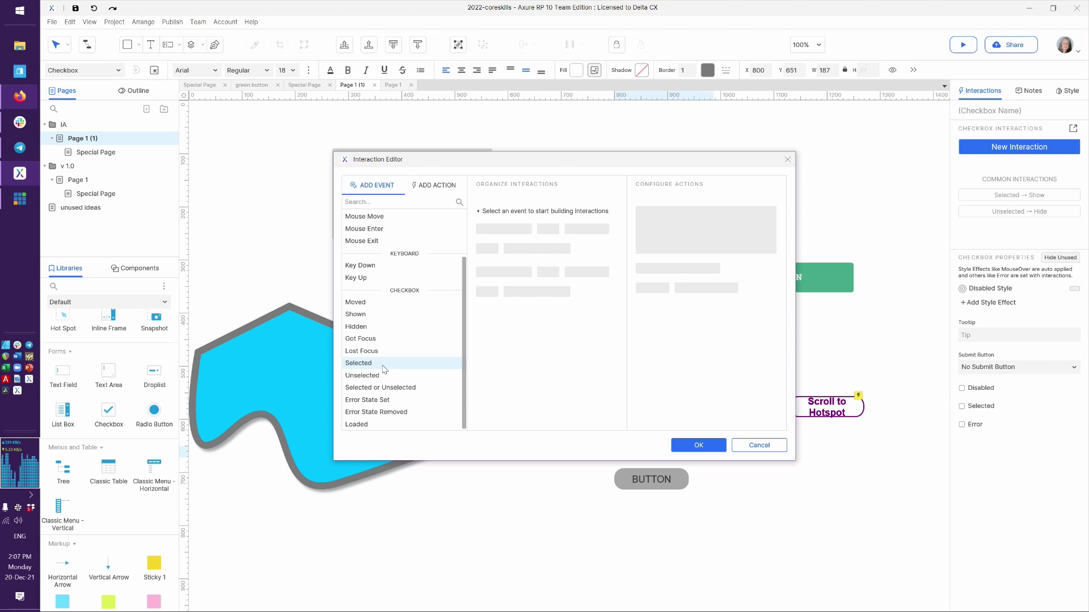
scroll(384, 370, up, 2)
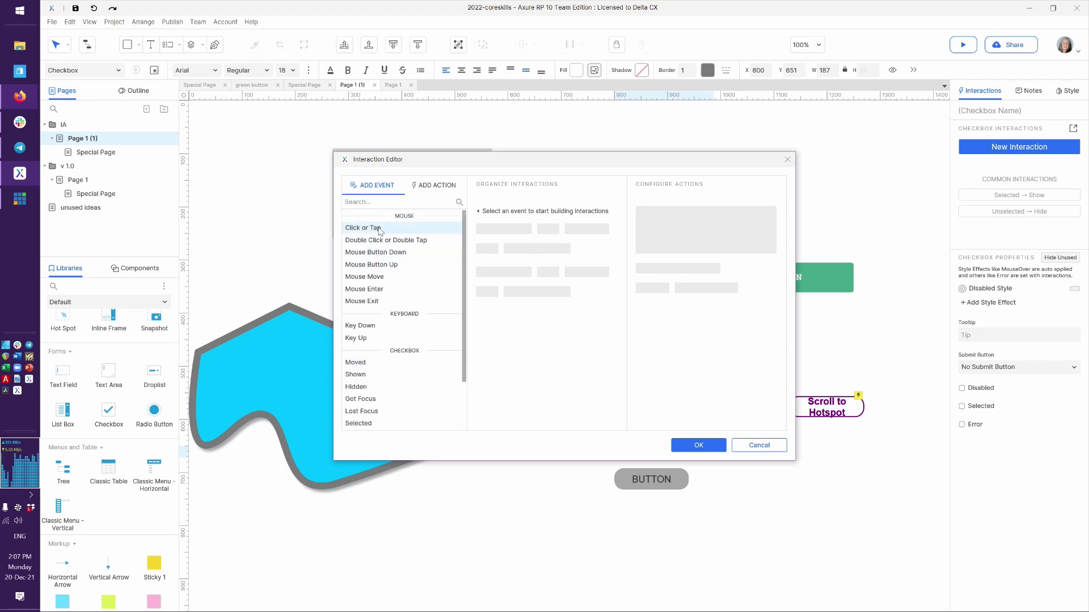
scroll(407, 338, down, 2)
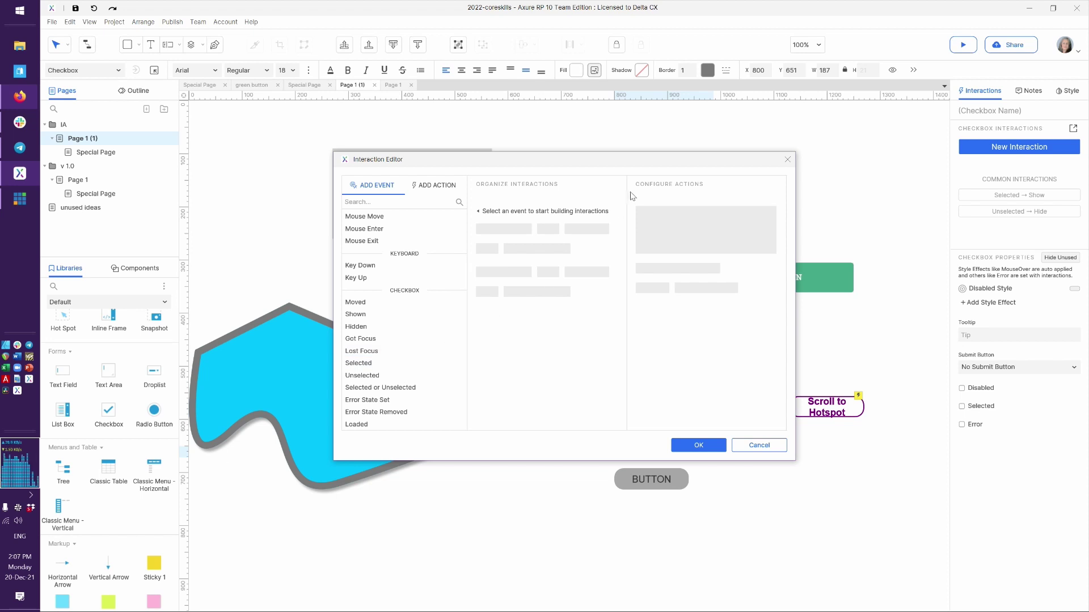
drag(618, 168, 412, 182)
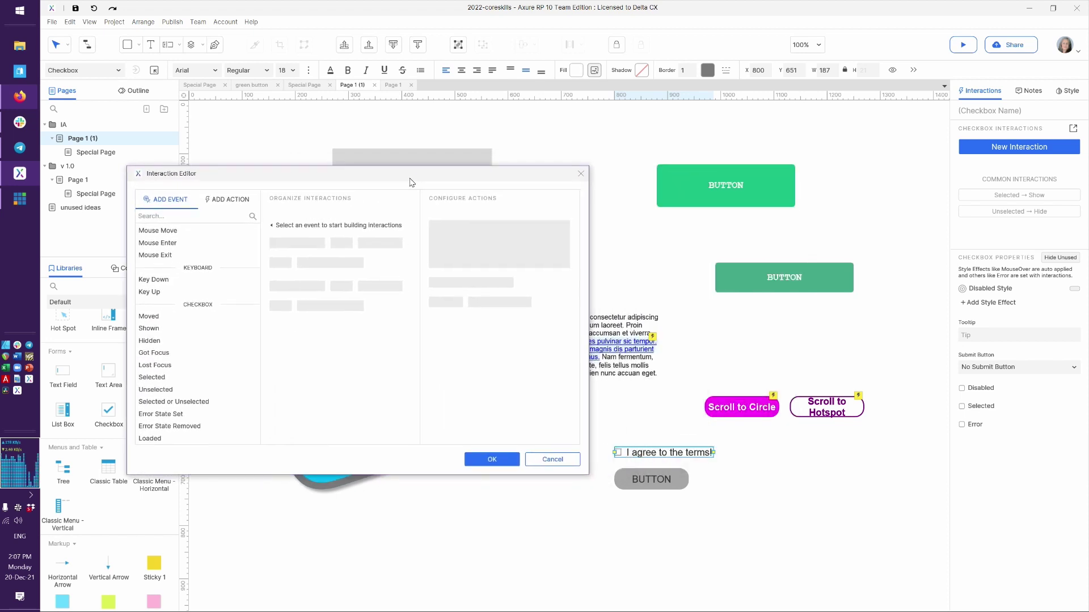
click(175, 378)
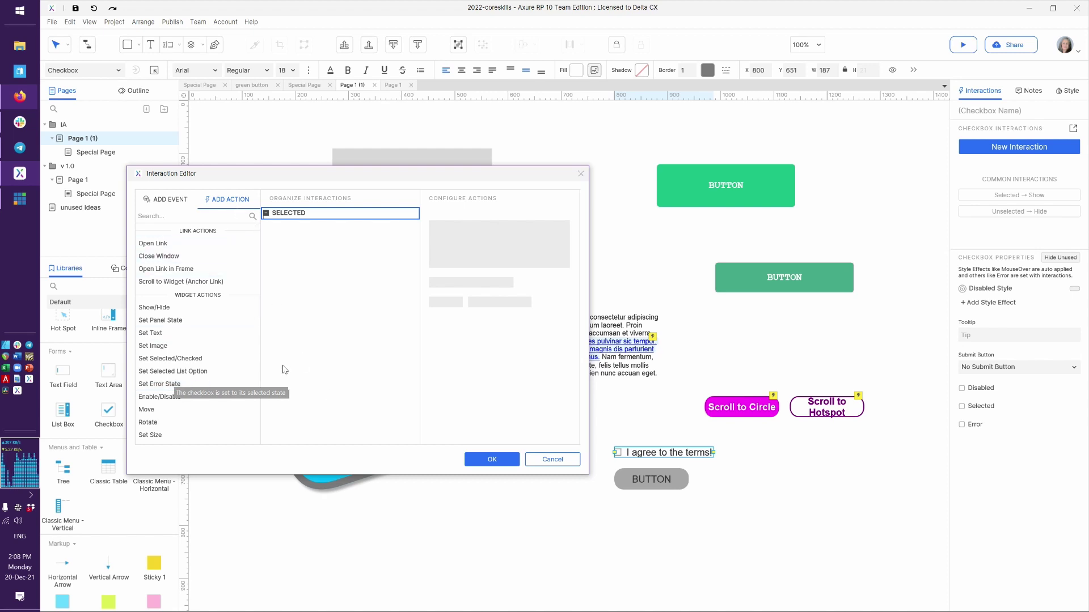
Under Selected, add an Enable/Disable action that enables BUTTON, then save with OK
click(161, 397)
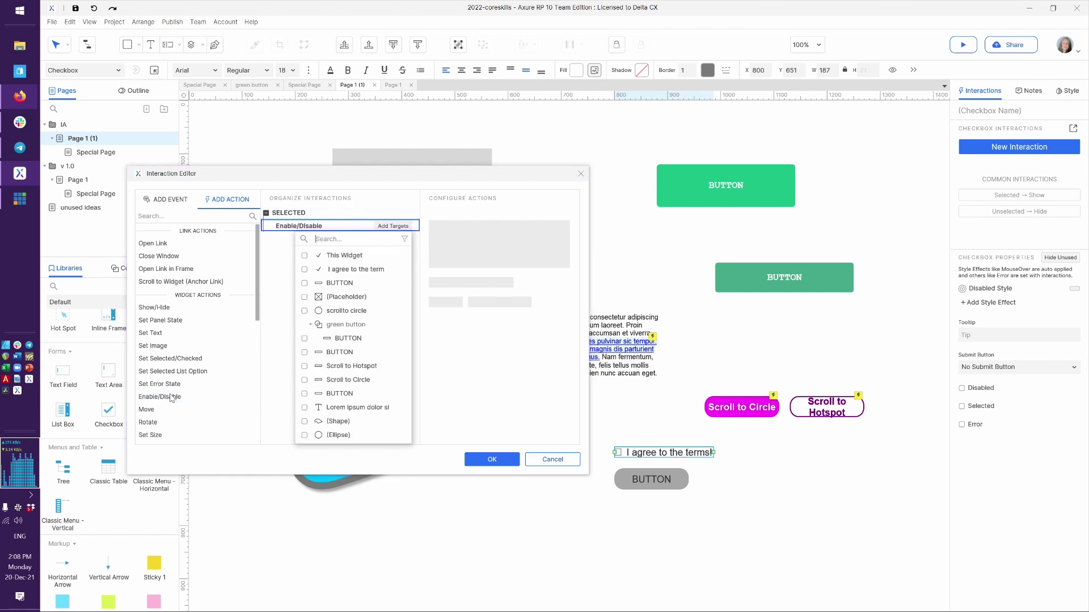
click(347, 284)
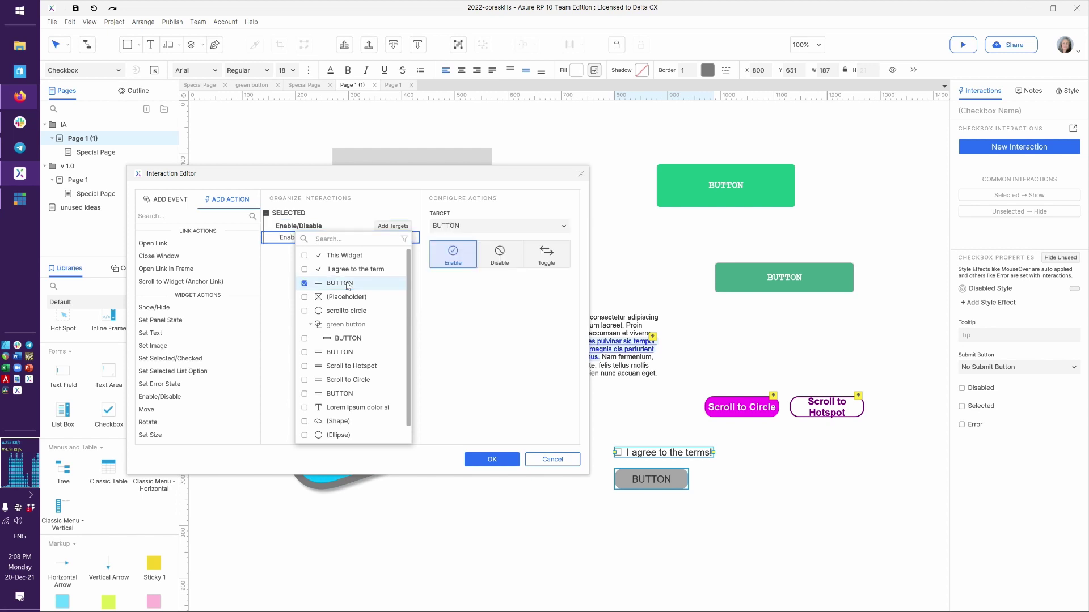
click(462, 299)
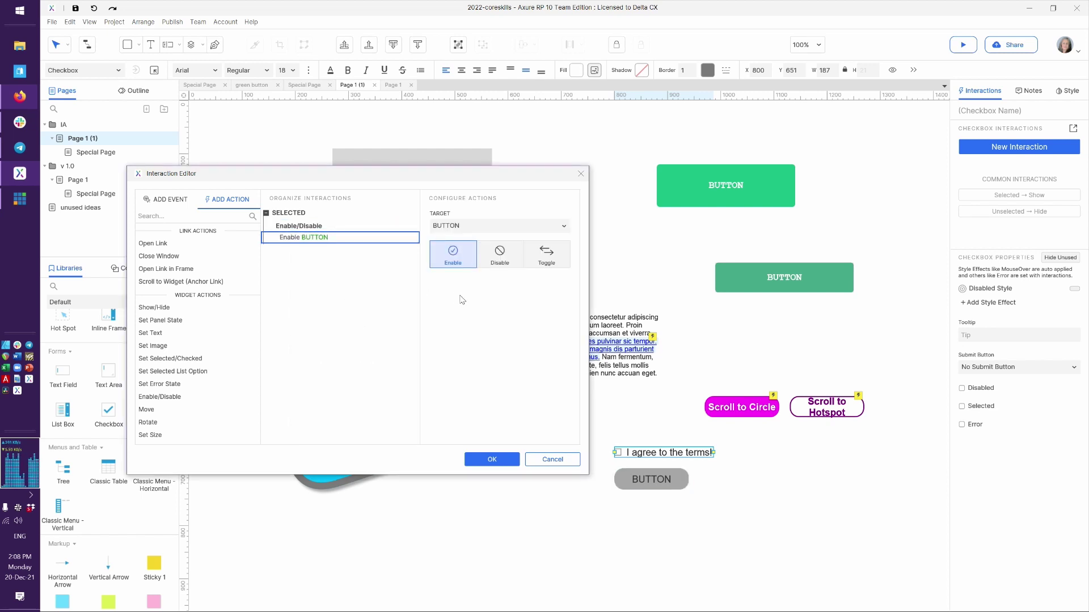
click(489, 459)
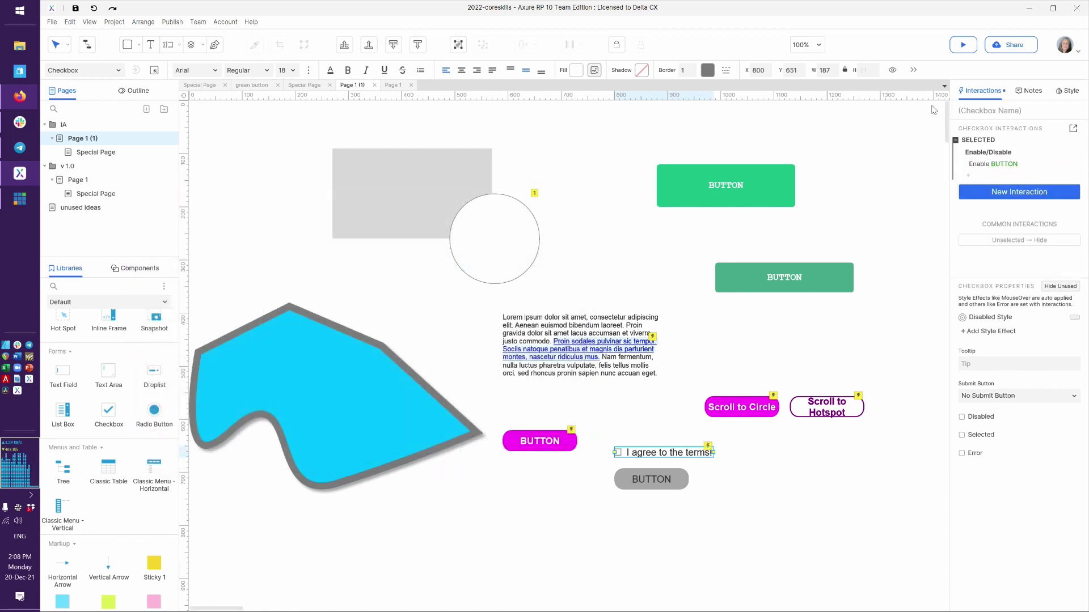
Preview in Firefox, tick 'I agree to the terms!' to see BUTTON enable, and return to Axure
key(ctrl+period)
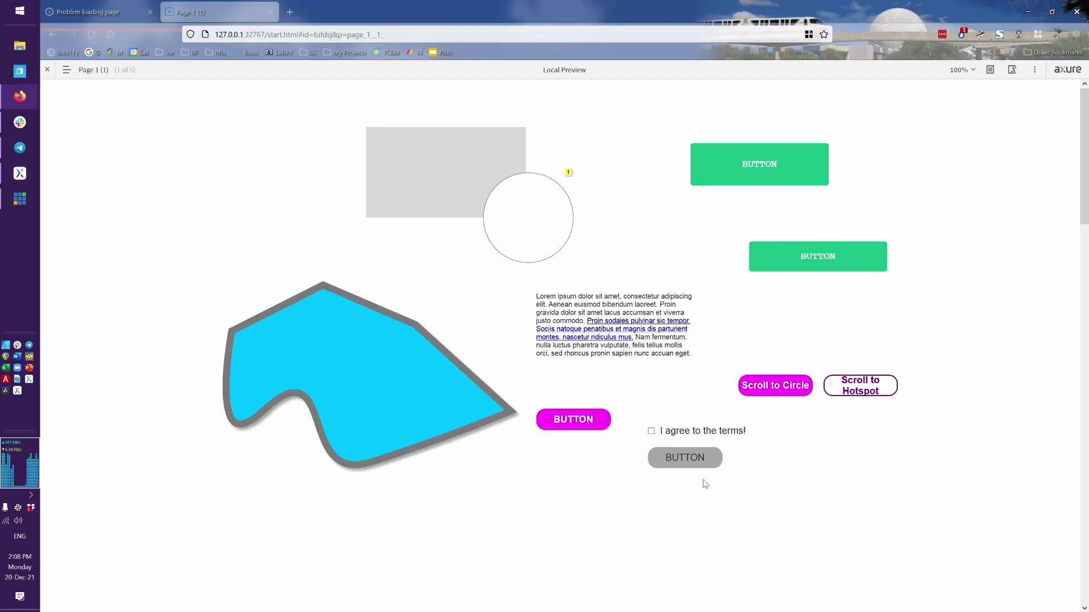
click(651, 432)
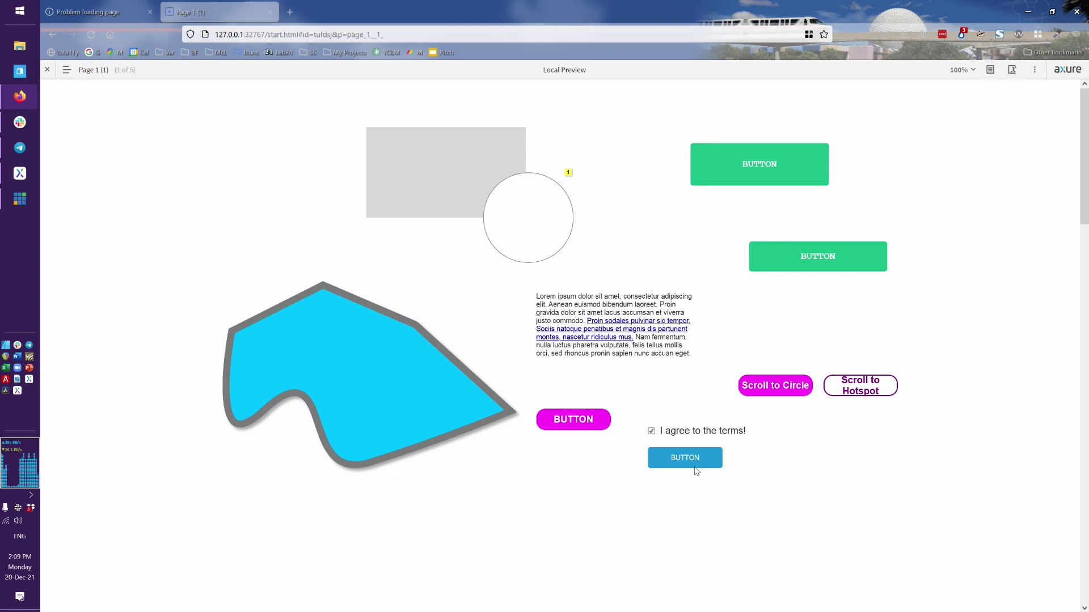
key(alt+Tab)
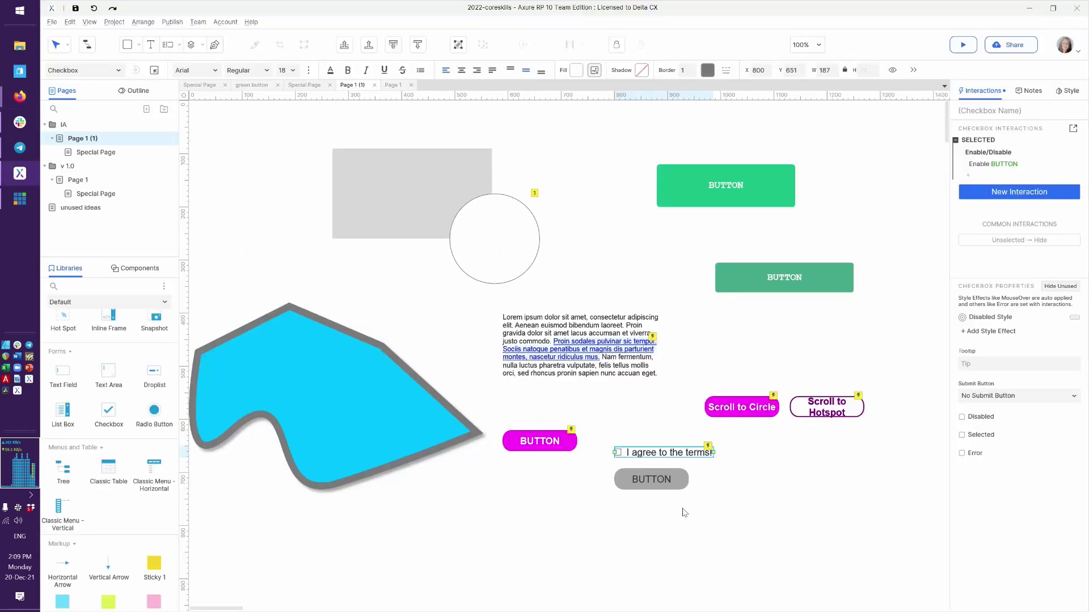
Add an Unselected event with an Enable/Disable action set to Disable BUTTON, and save
double_click(1025, 146)
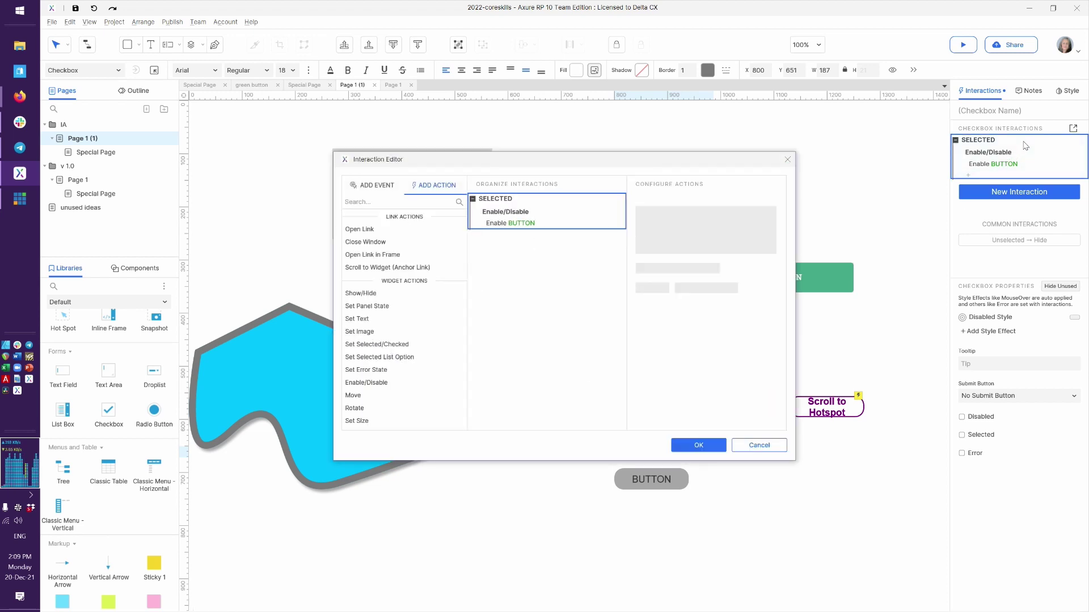
click(371, 185)
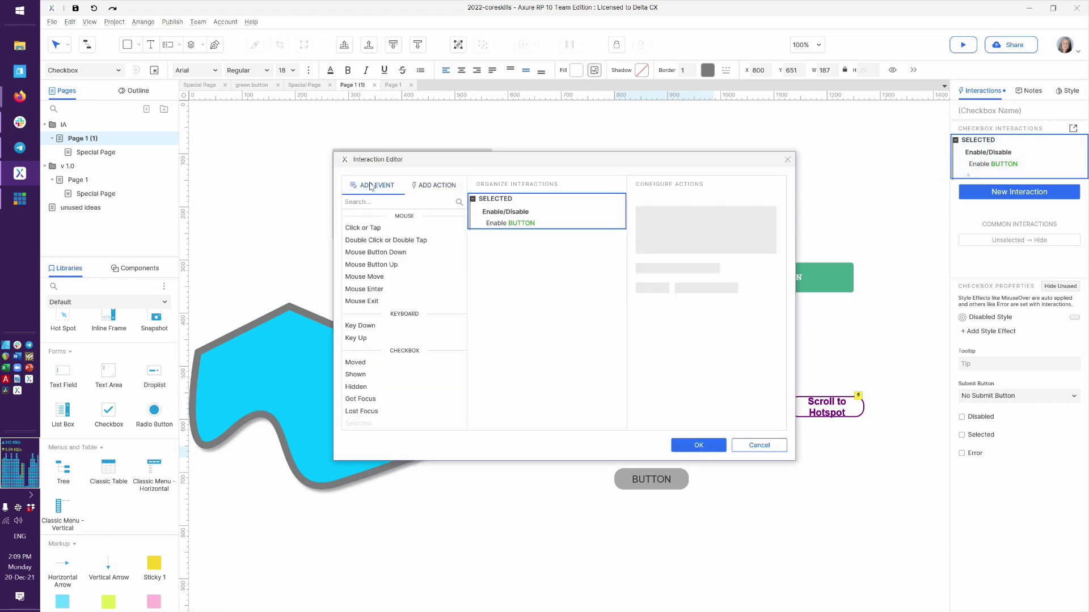
scroll(380, 391, down, 2)
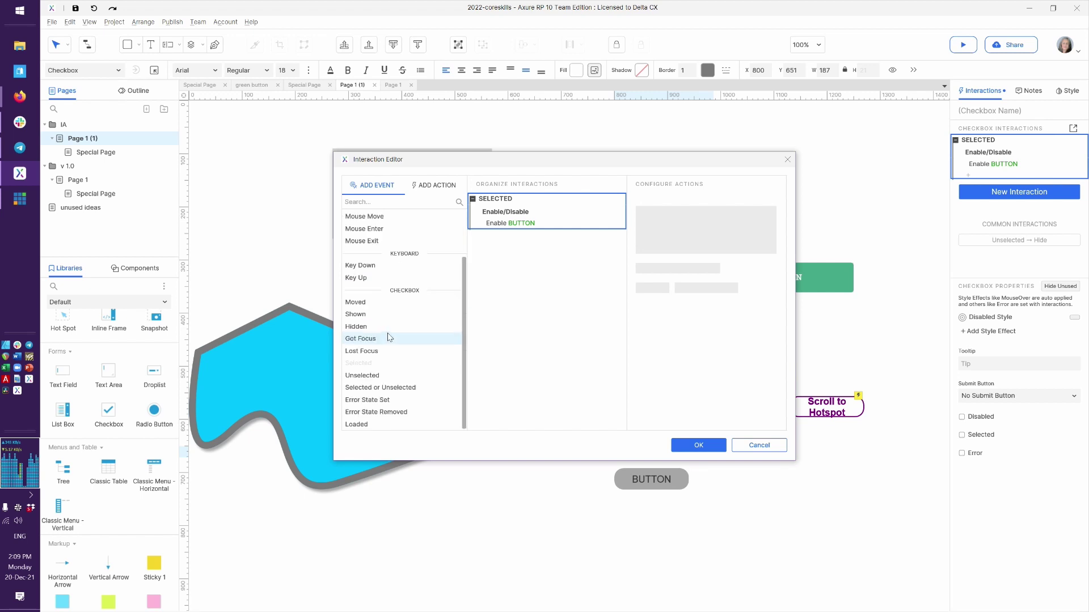
click(371, 375)
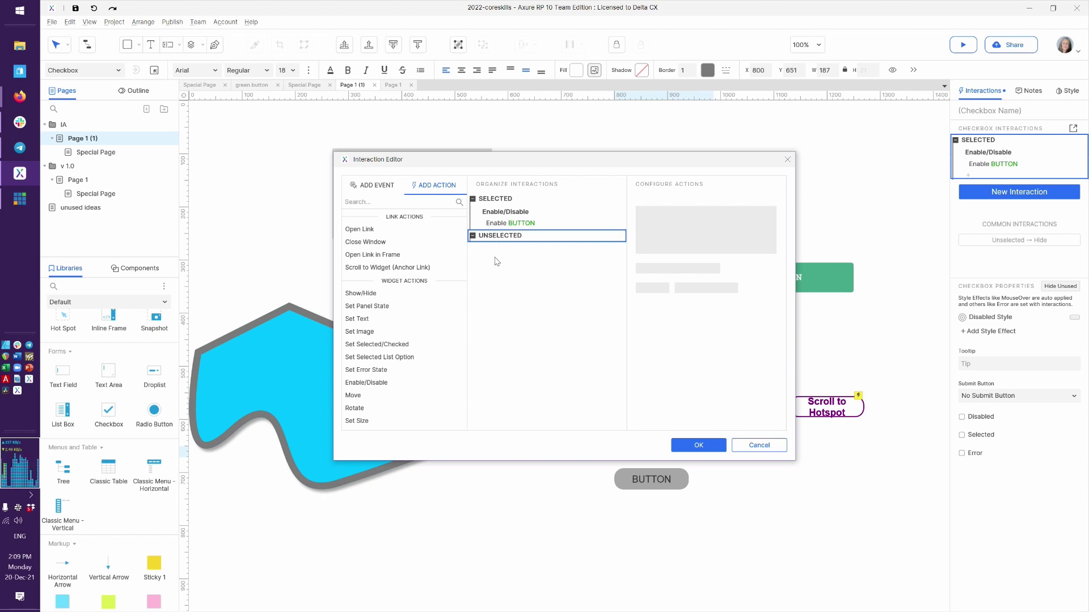
mouse_move(503, 244)
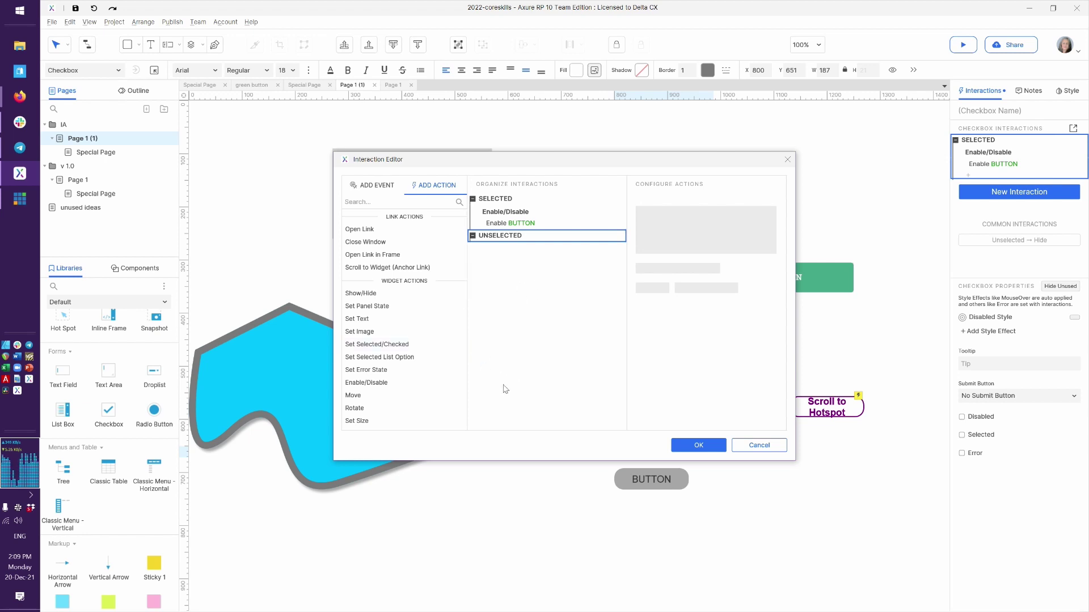
click(386, 384)
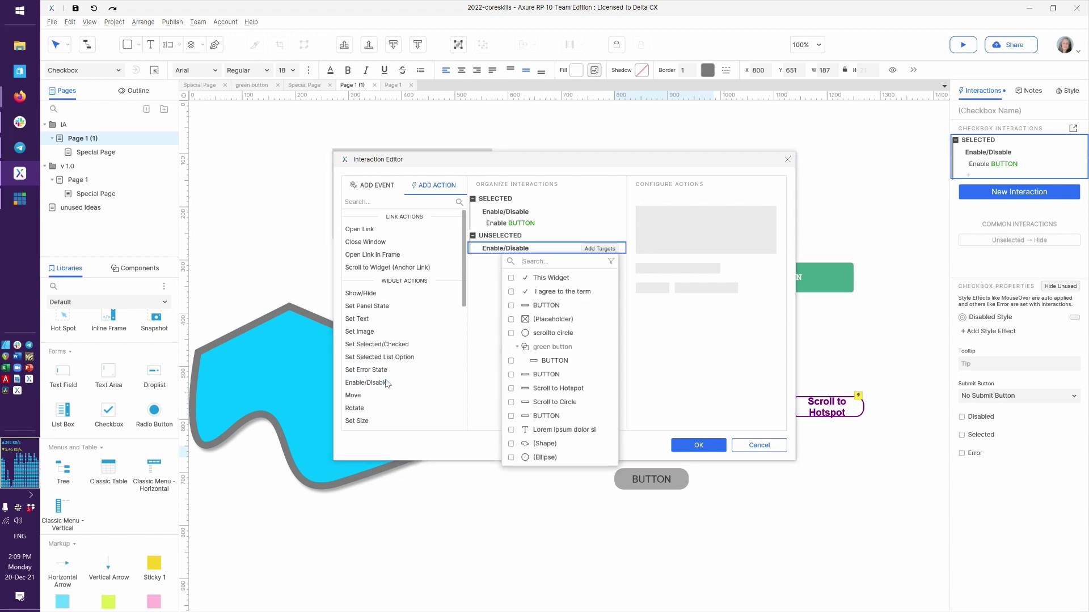
click(538, 306)
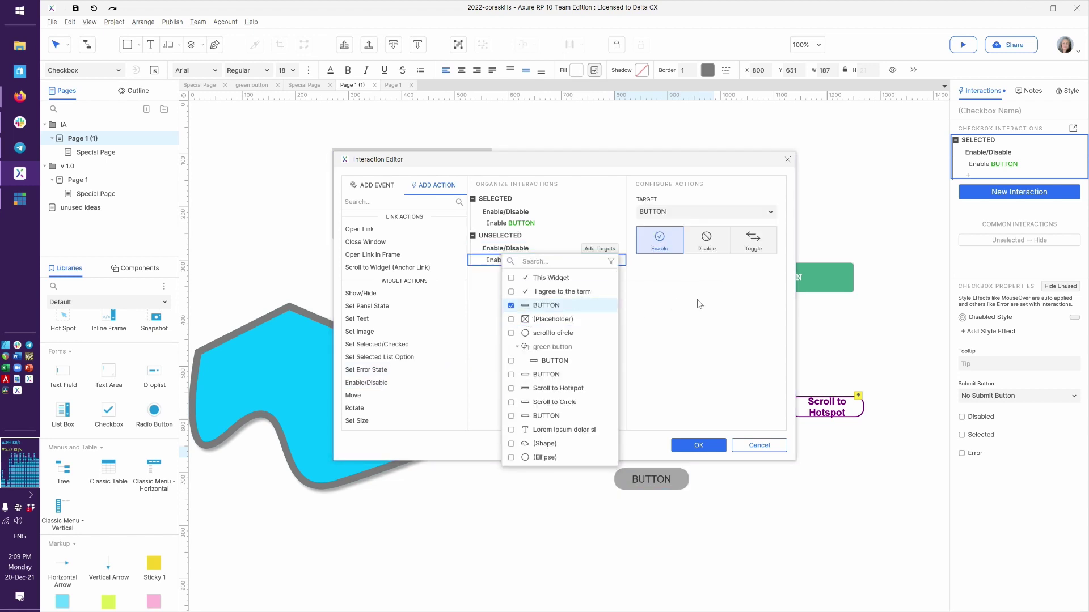
click(702, 247)
click(701, 248)
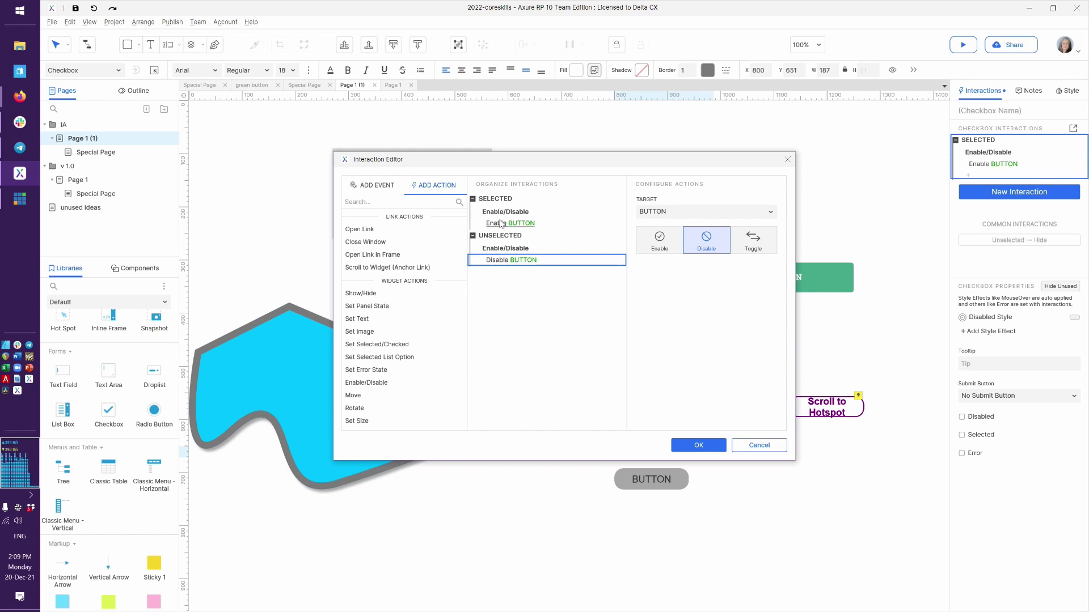
click(697, 451)
click(746, 503)
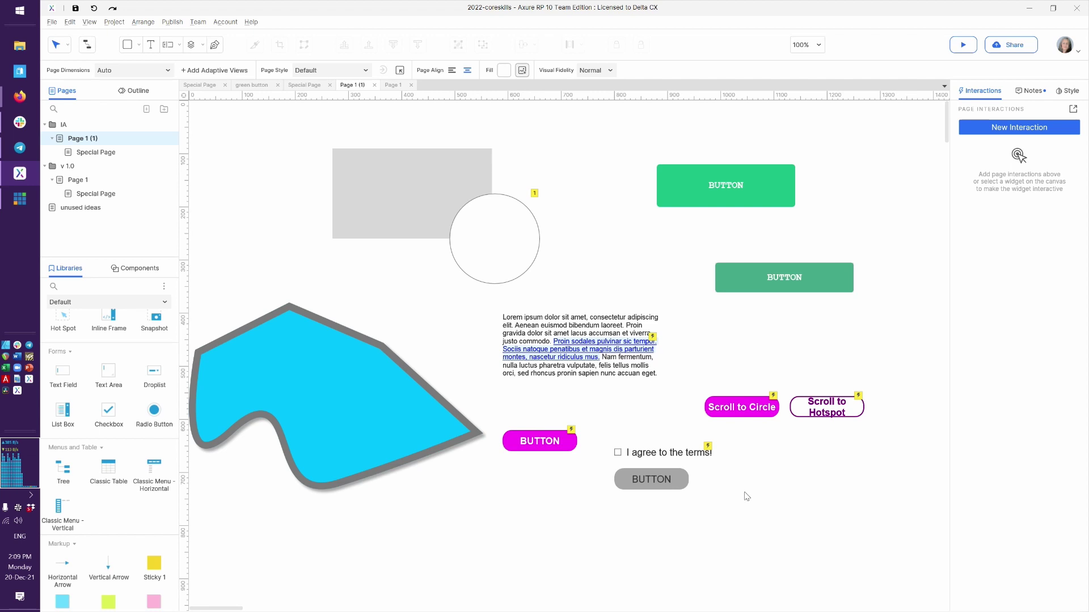
In the Firefox preview, tick and untick the checkbox repeatedly to confirm BUTTON enables and greys out
key(alt+Tab)
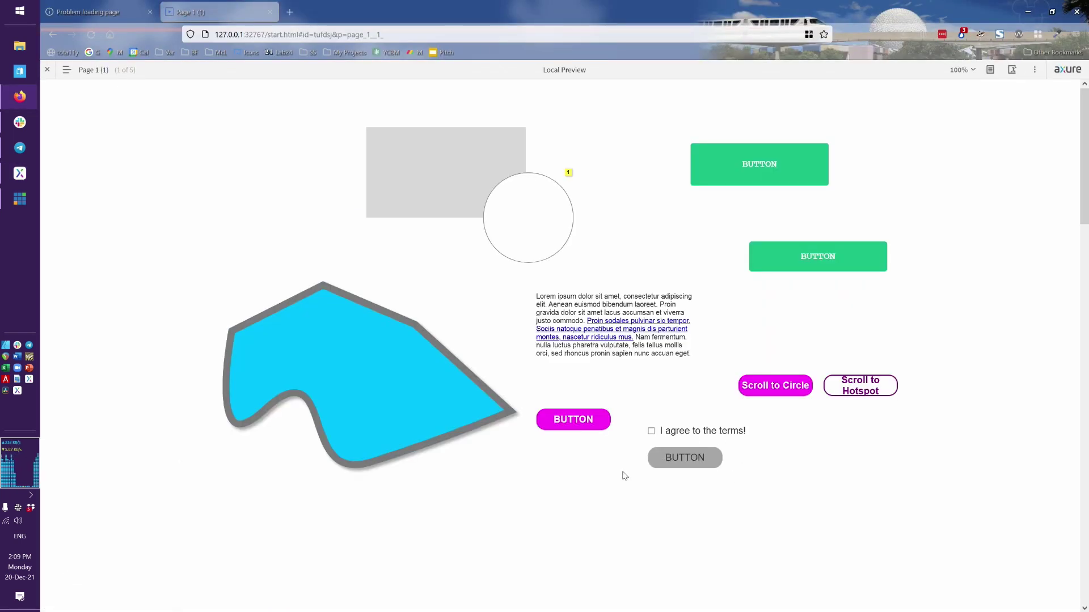
click(670, 433)
click(670, 433)
click(670, 434)
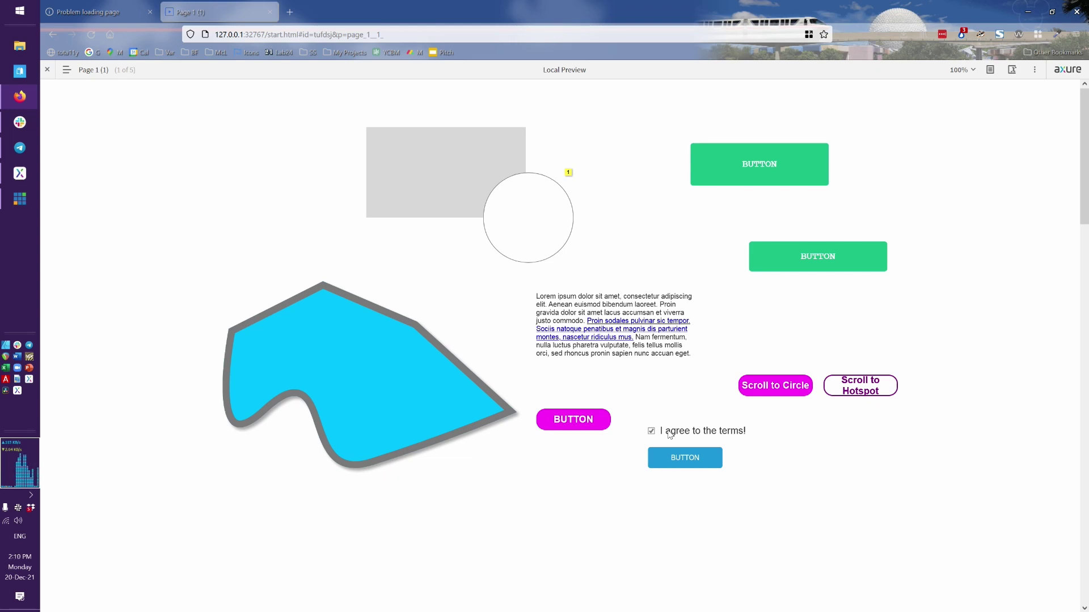
click(669, 432)
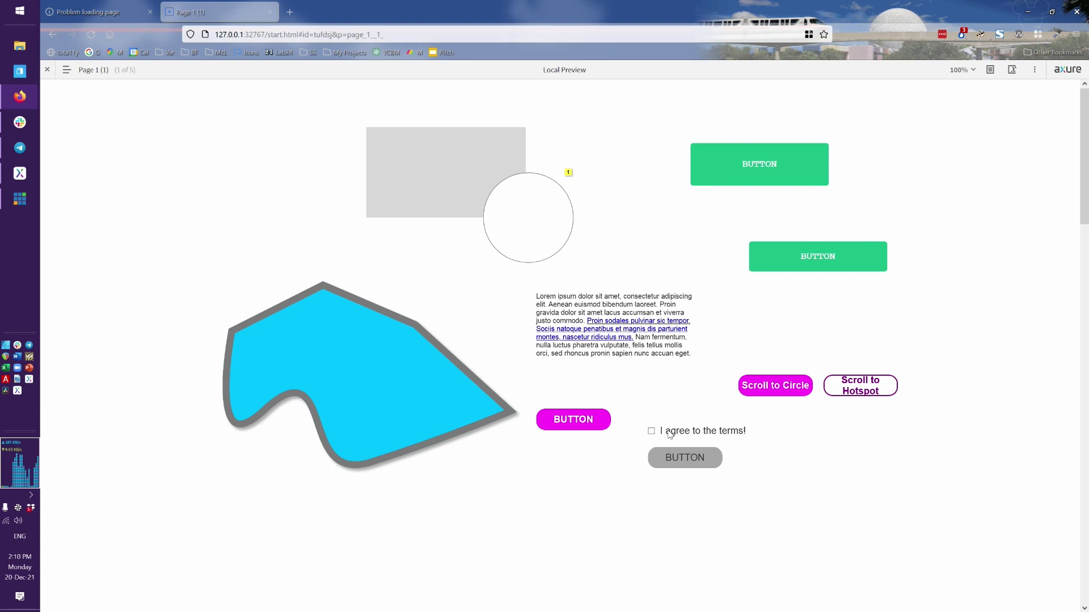
click(669, 434)
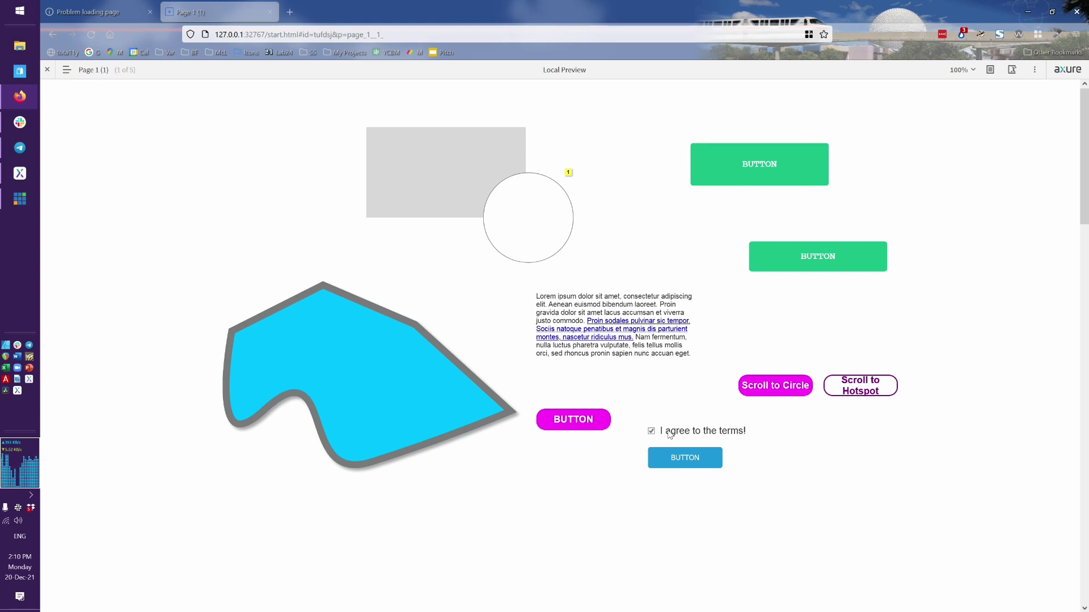
click(668, 431)
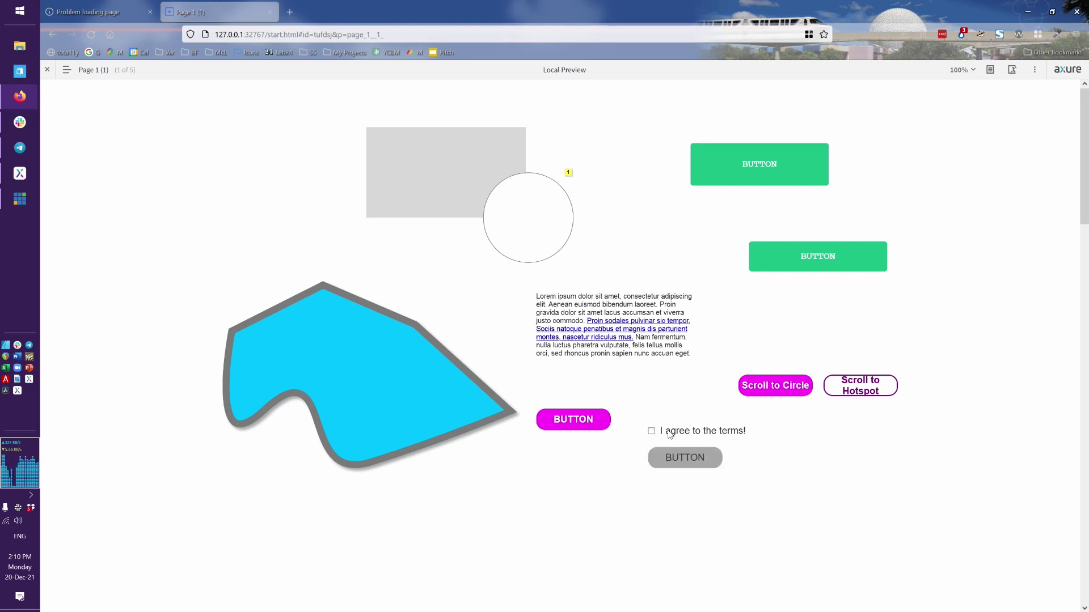
click(668, 431)
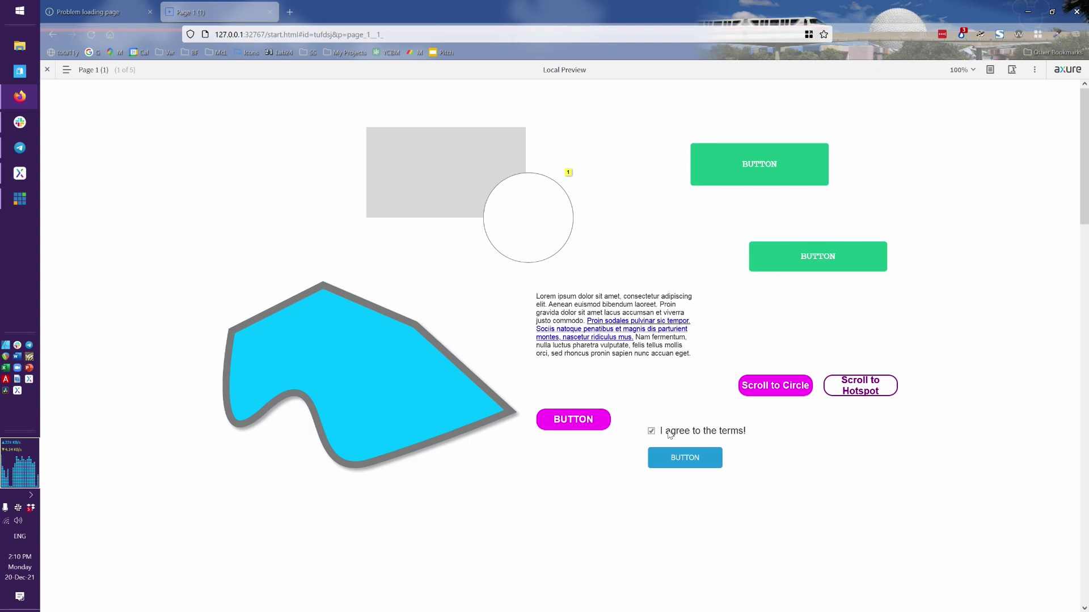
click(669, 433)
click(670, 432)
key(alt+Tab)
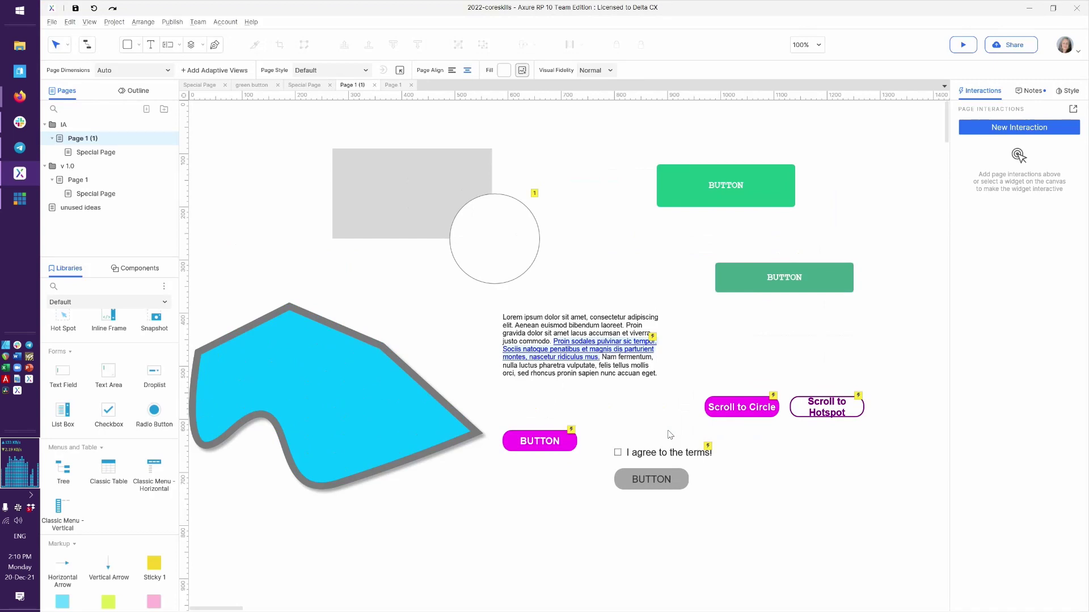
Copy the checkbox and button together and relabel the copied button 'Toggle'
drag(720, 526, 788, 457)
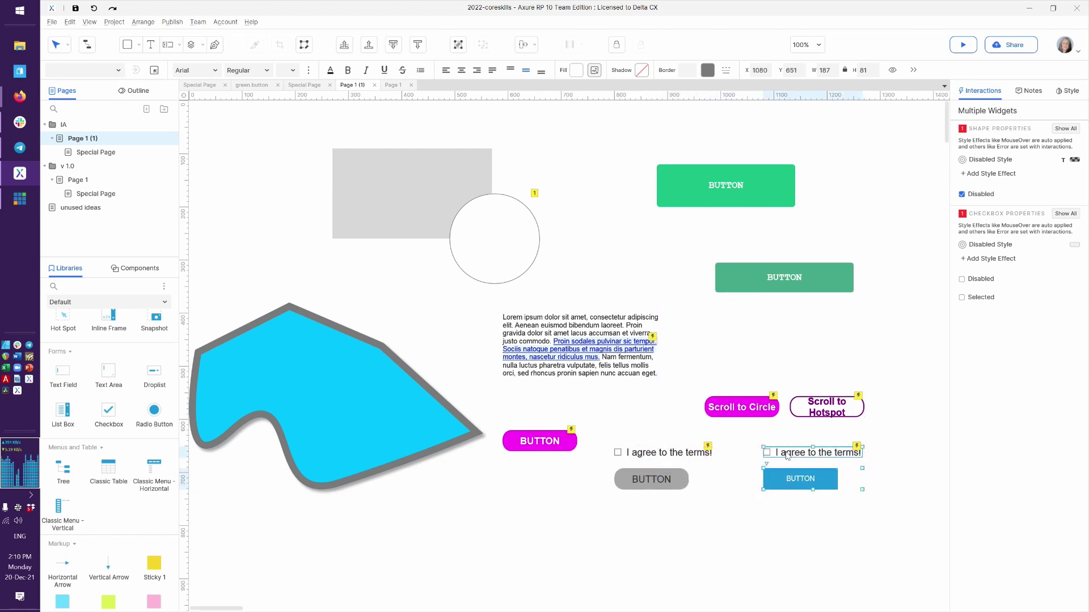
click(821, 545)
click(800, 481)
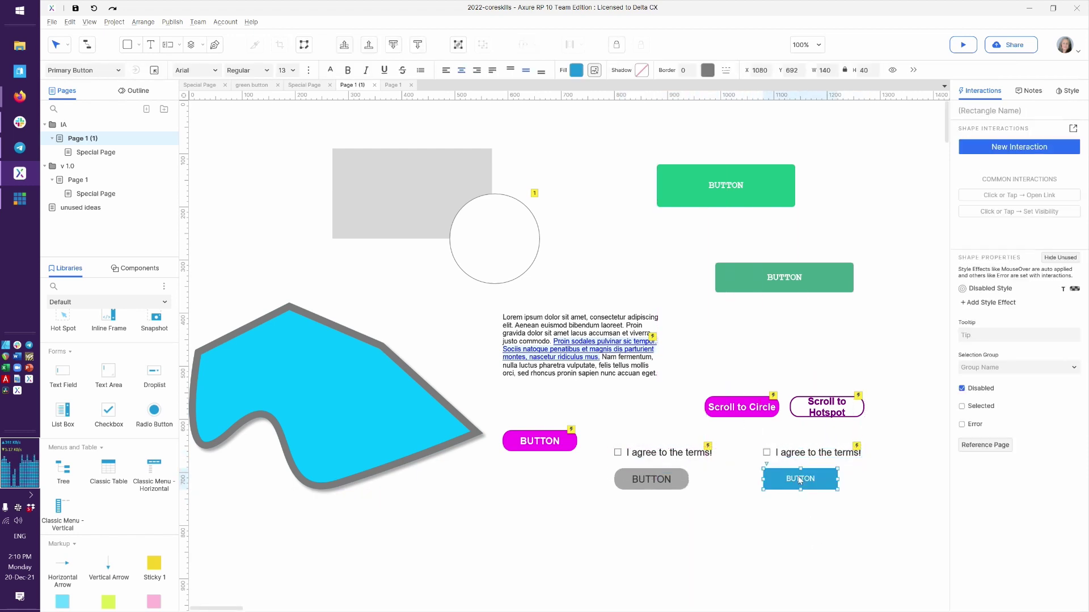
text(Toggle)
Delete the copied checkbox's Selected and Unselected events and their actions
click(811, 453)
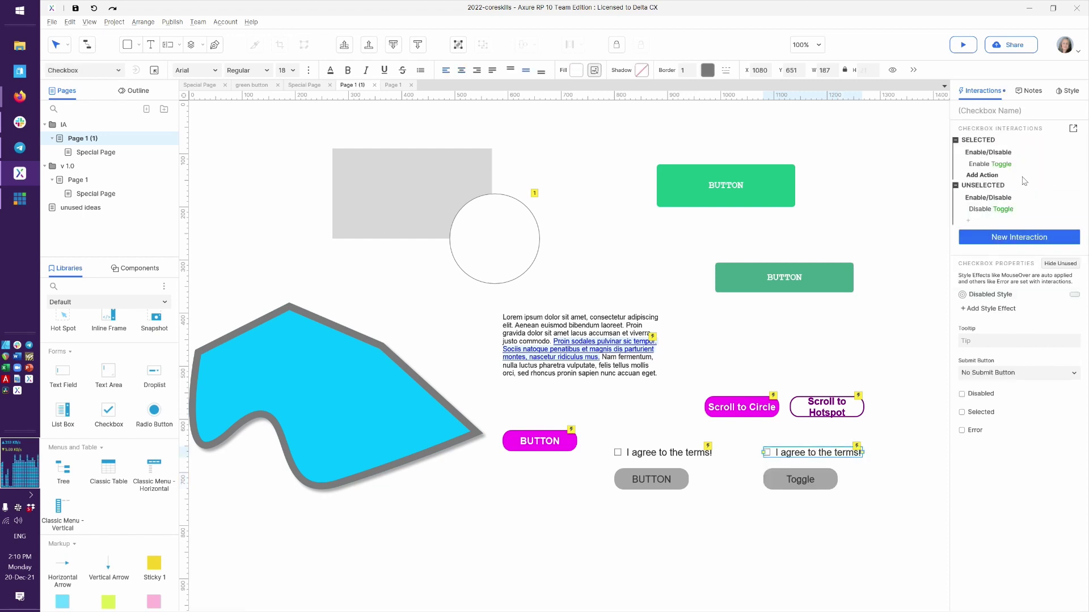
click(1008, 142)
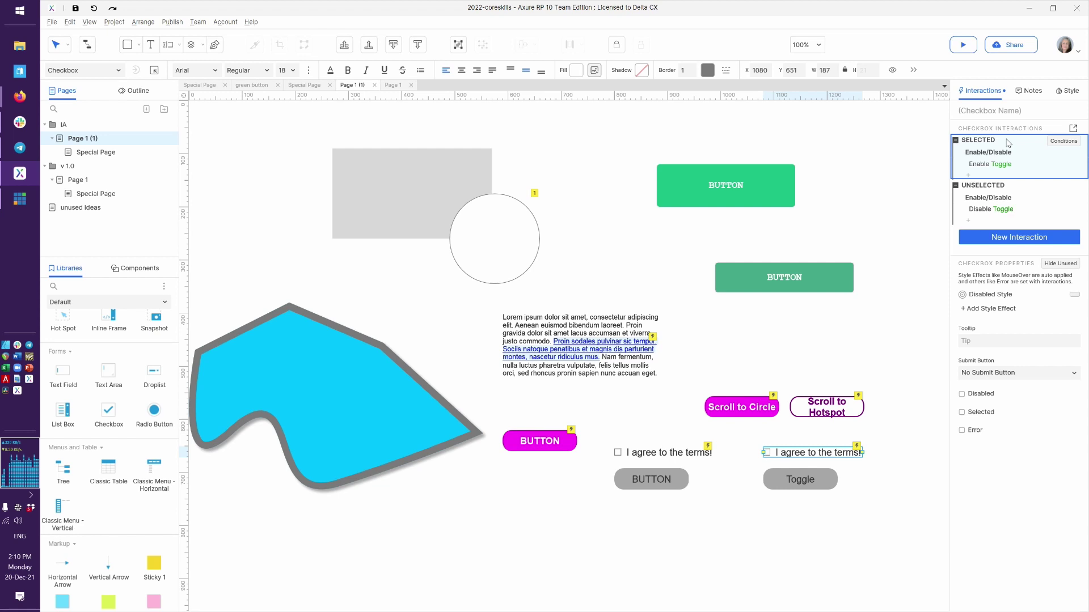
key(Delete)
click(1011, 152)
key(Delete)
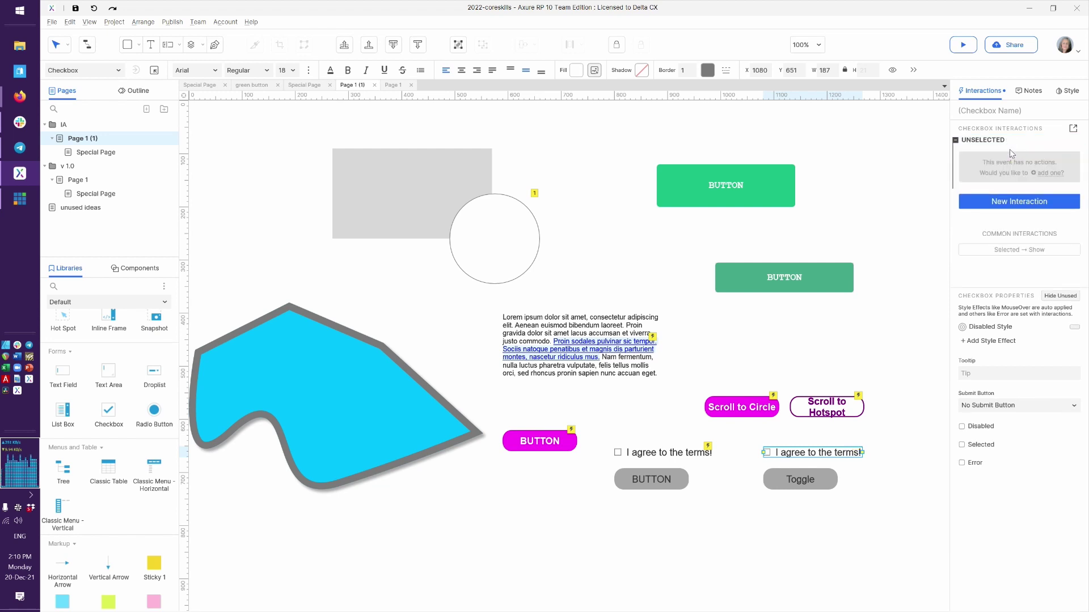
click(1011, 152)
key(Delete)
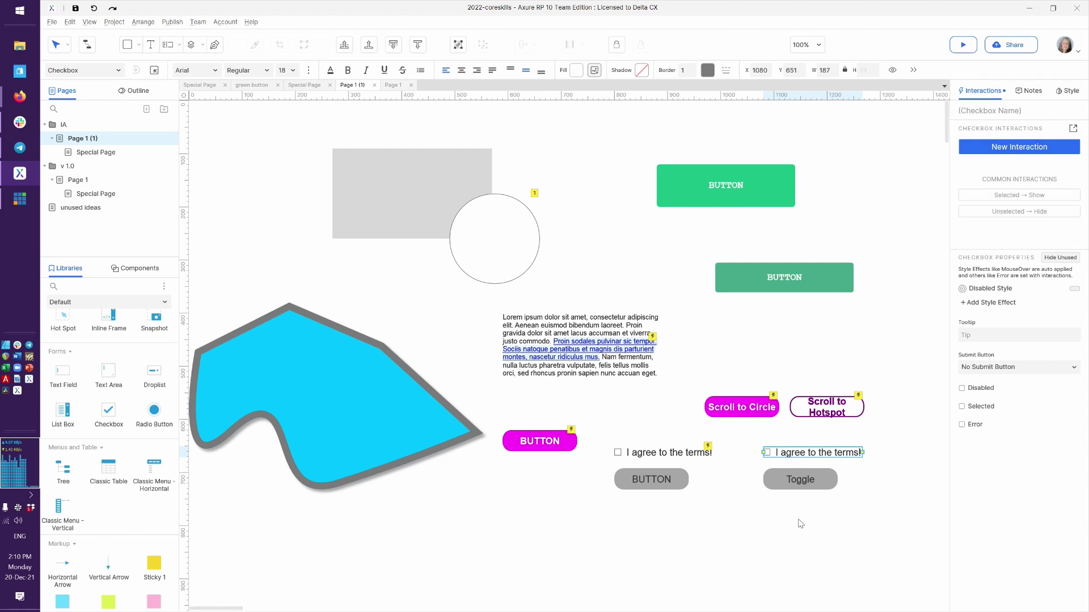
Name the Toggle button 'toggle button'
click(800, 490)
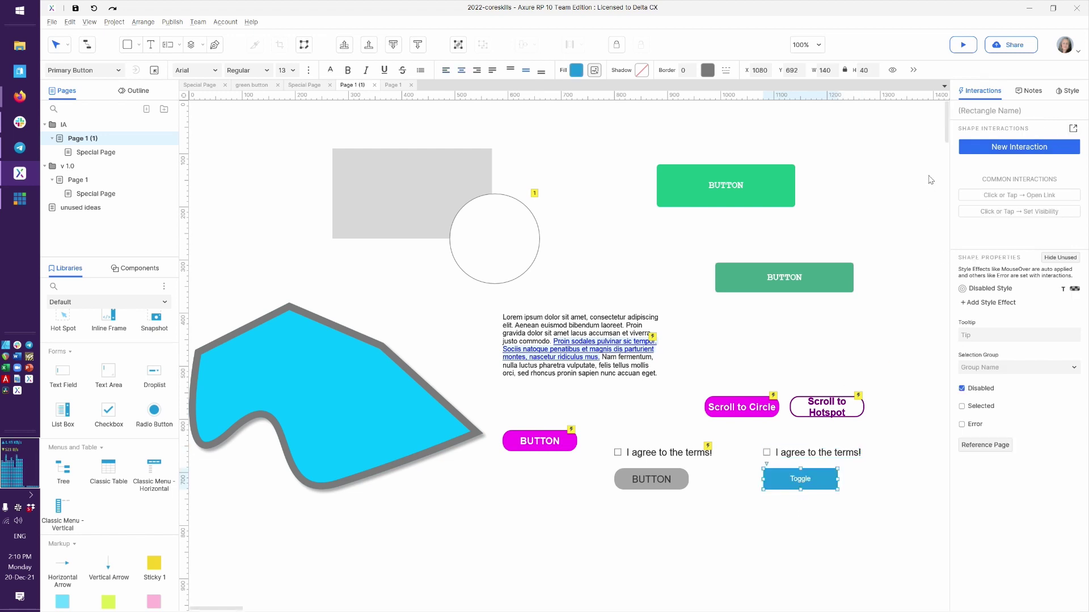
click(974, 111)
text(tiog)
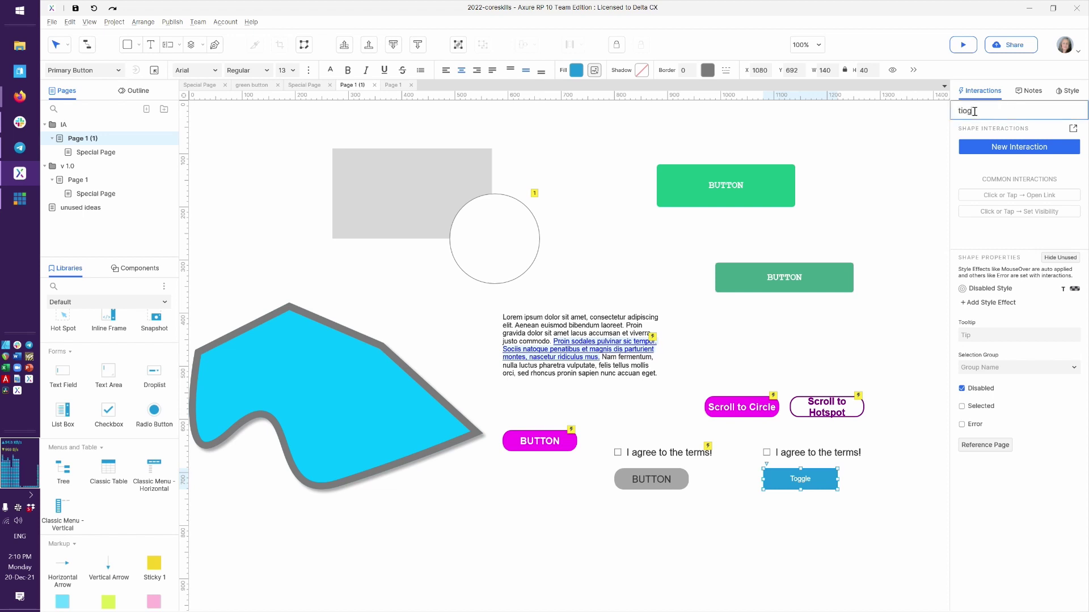
key(BackSpace)
key(BackSpace)
key(BackSpace)
text(oggle button)
click(817, 455)
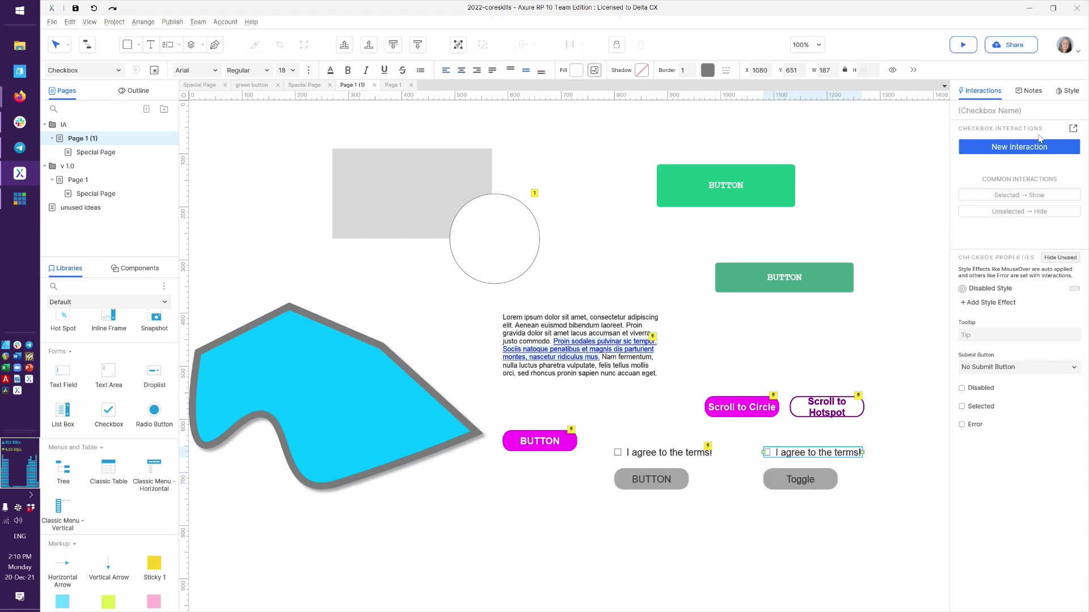
Give the second checkbox a Selected or Unselected event whose Enable/Disable action toggles 'toggle button'
click(1073, 128)
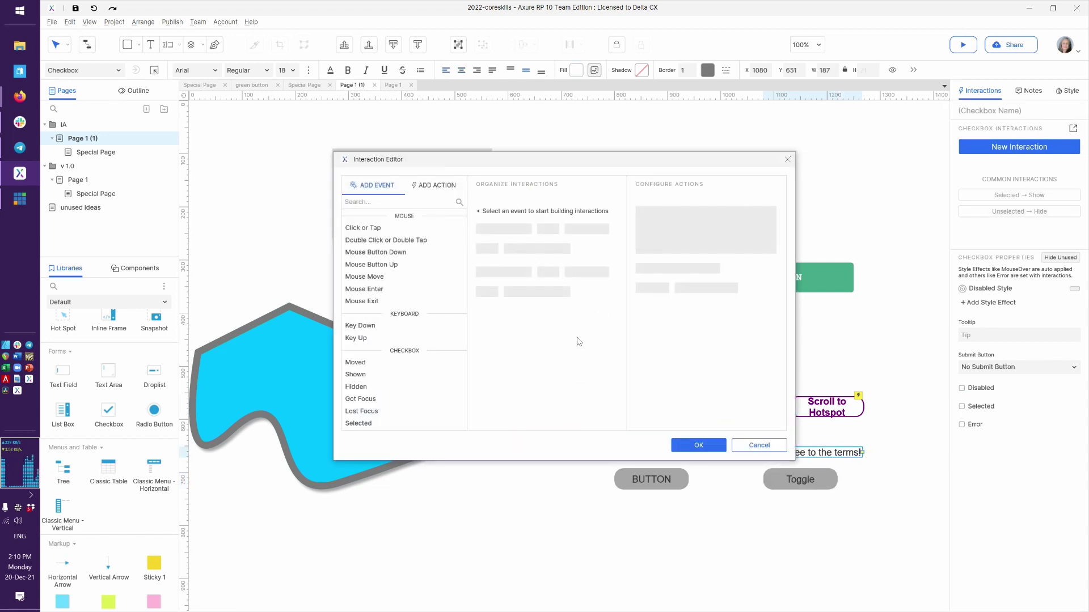
scroll(390, 356, down, 2)
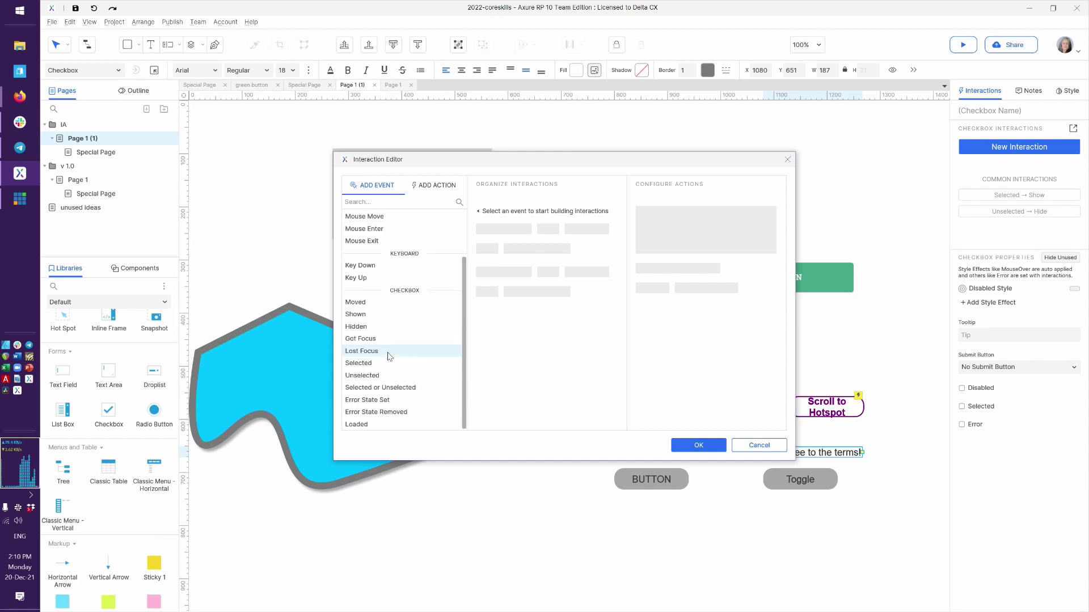
click(402, 389)
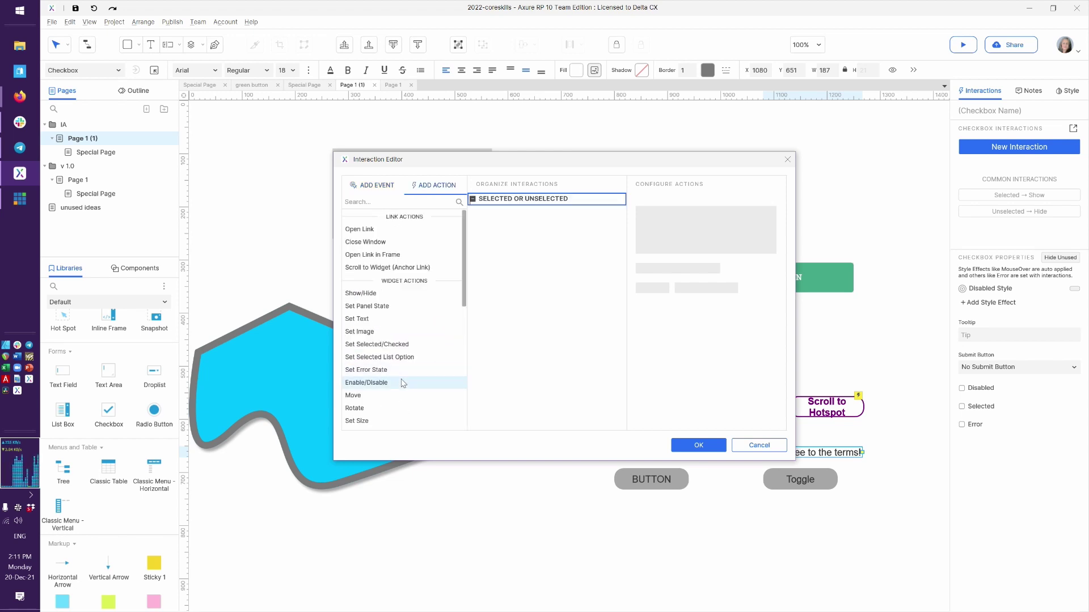
click(402, 383)
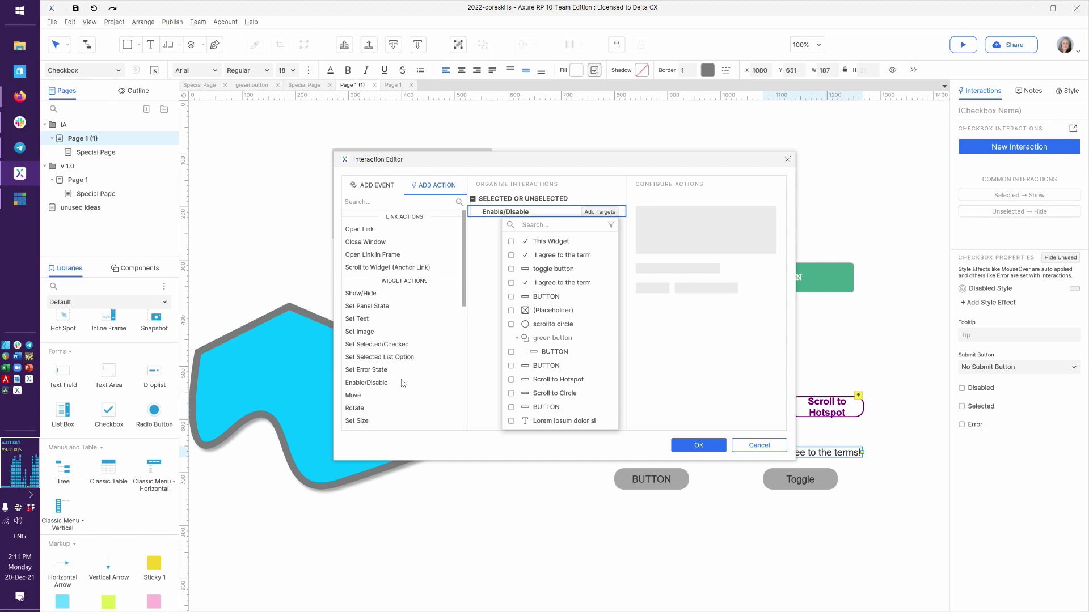
click(553, 269)
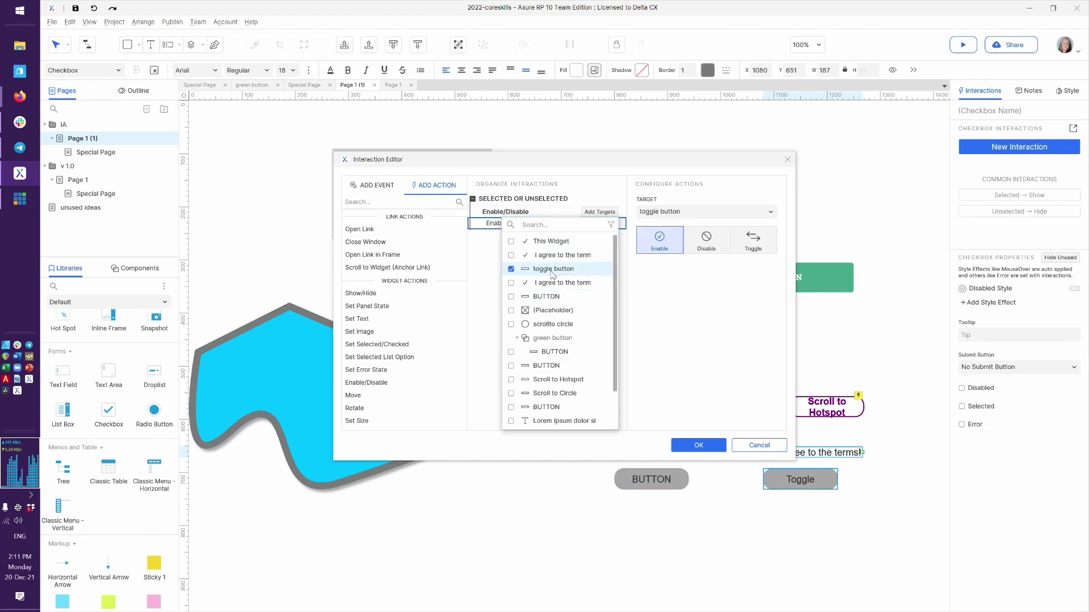
click(752, 251)
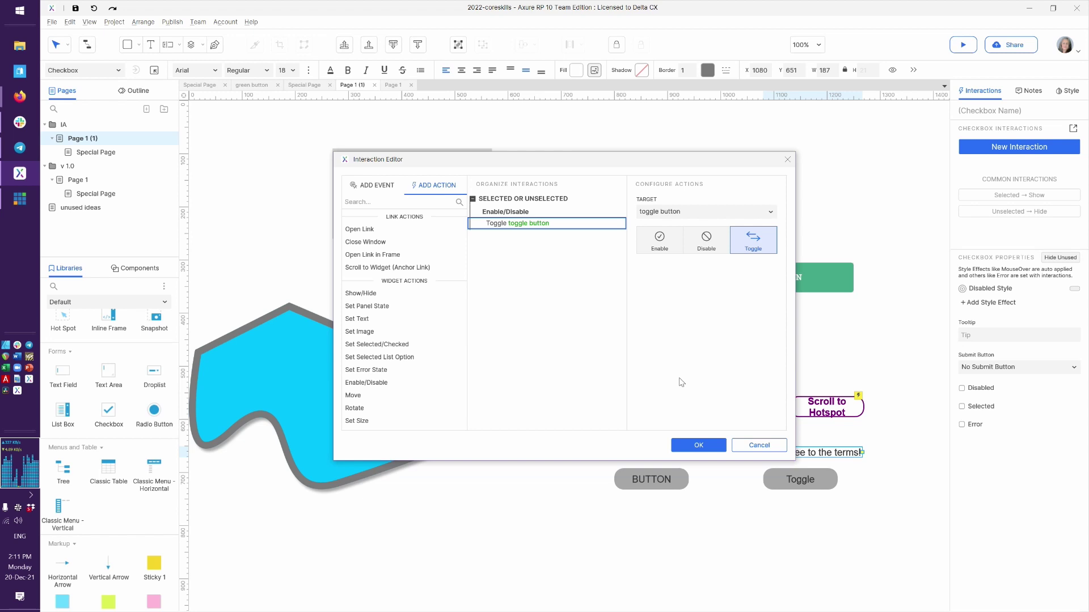
click(697, 446)
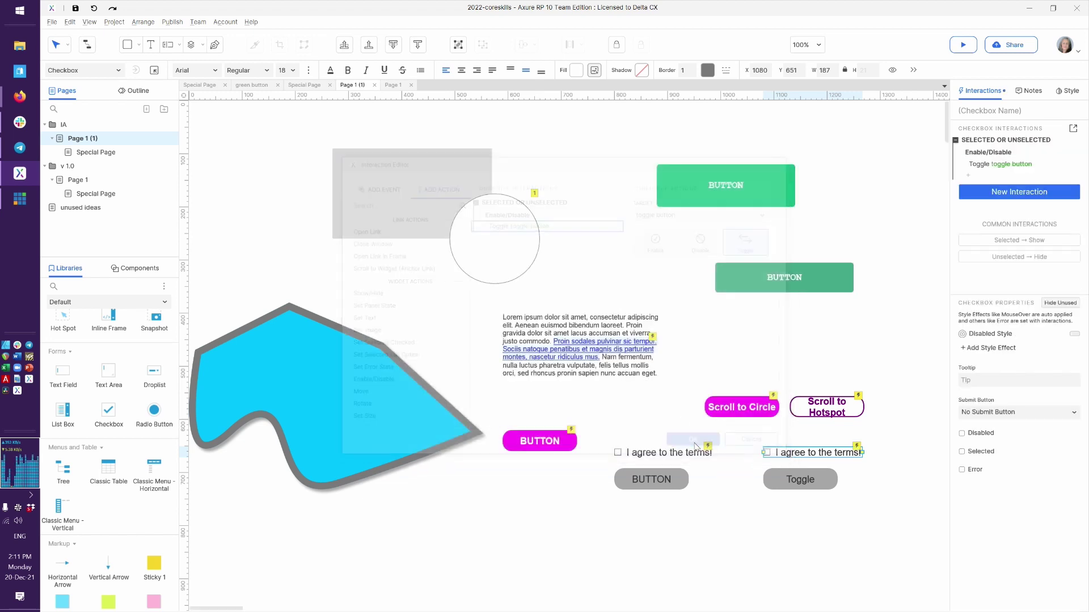
In the preview, tick and untick the second checkbox twice, watching Toggle enable and grey out
key(alt+Tab)
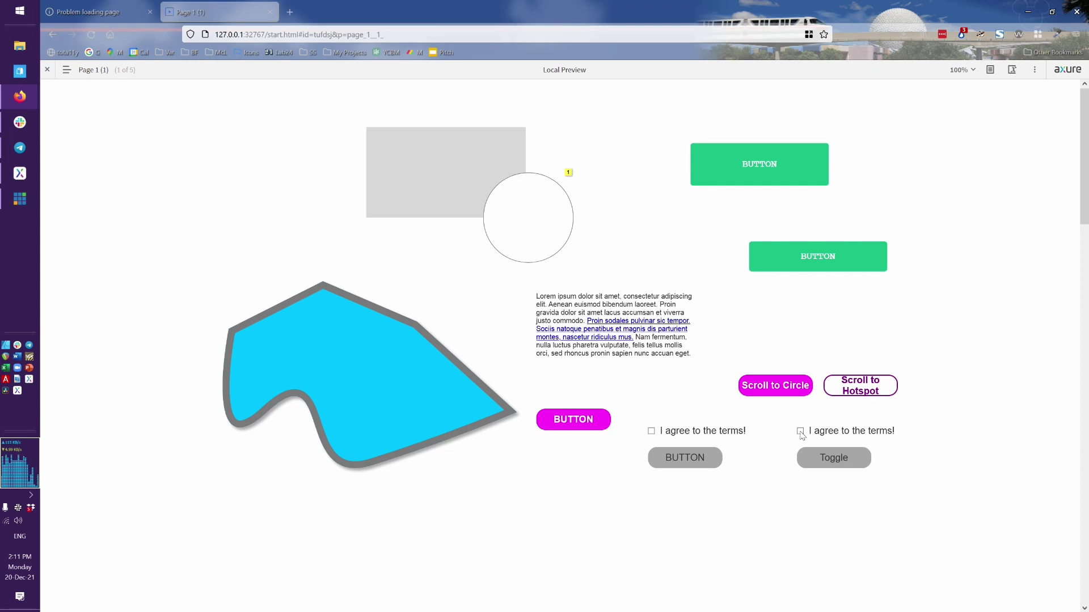
click(801, 433)
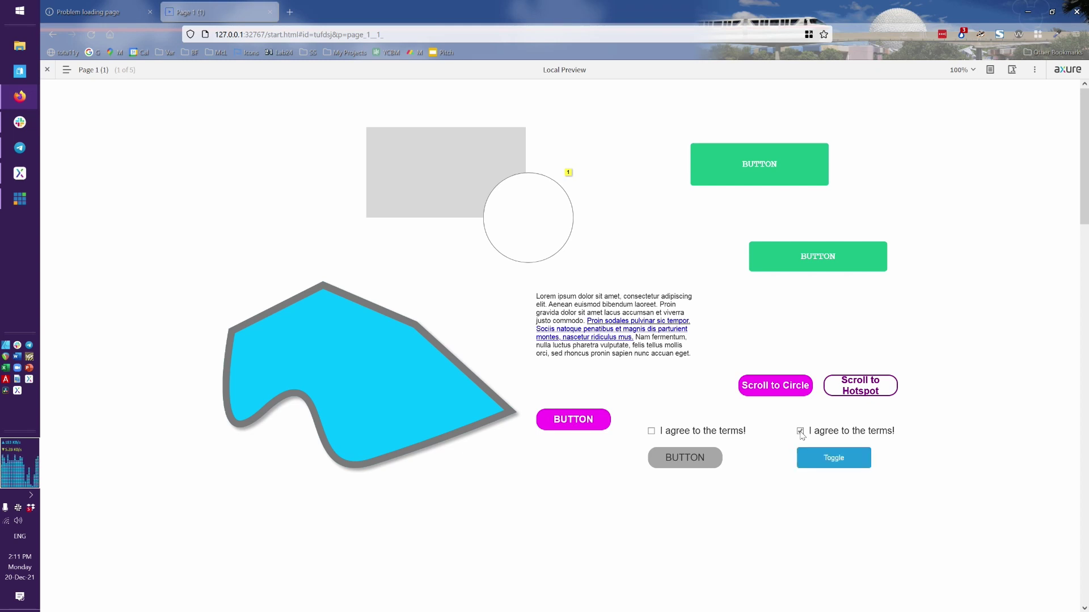
click(800, 432)
click(801, 432)
click(800, 432)
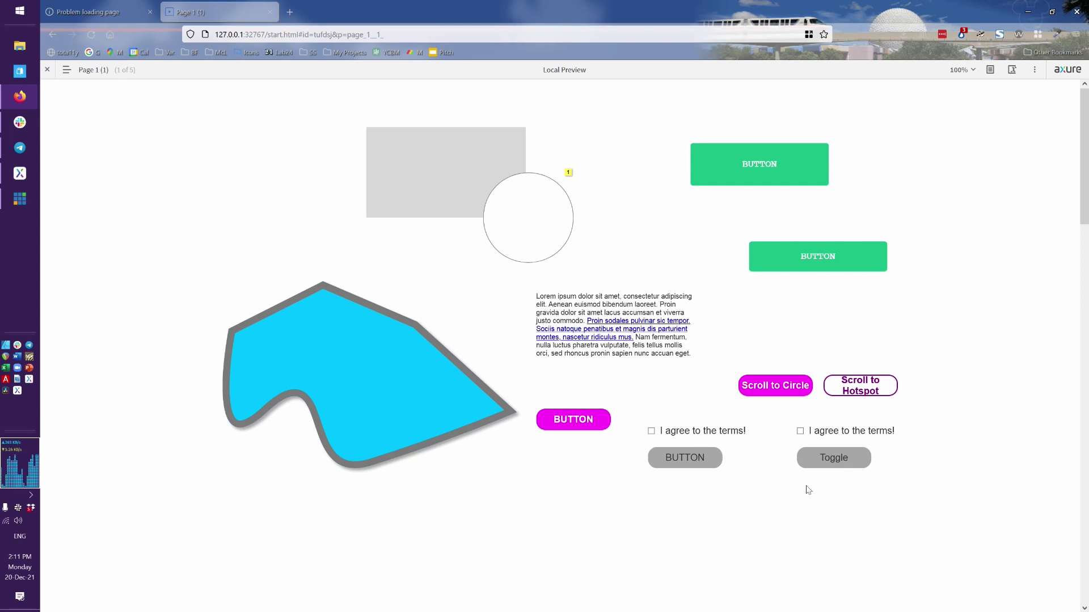
Return from the browser preview to Axure's Page 1 editor and select the Toggle button
key(alt+Tab)
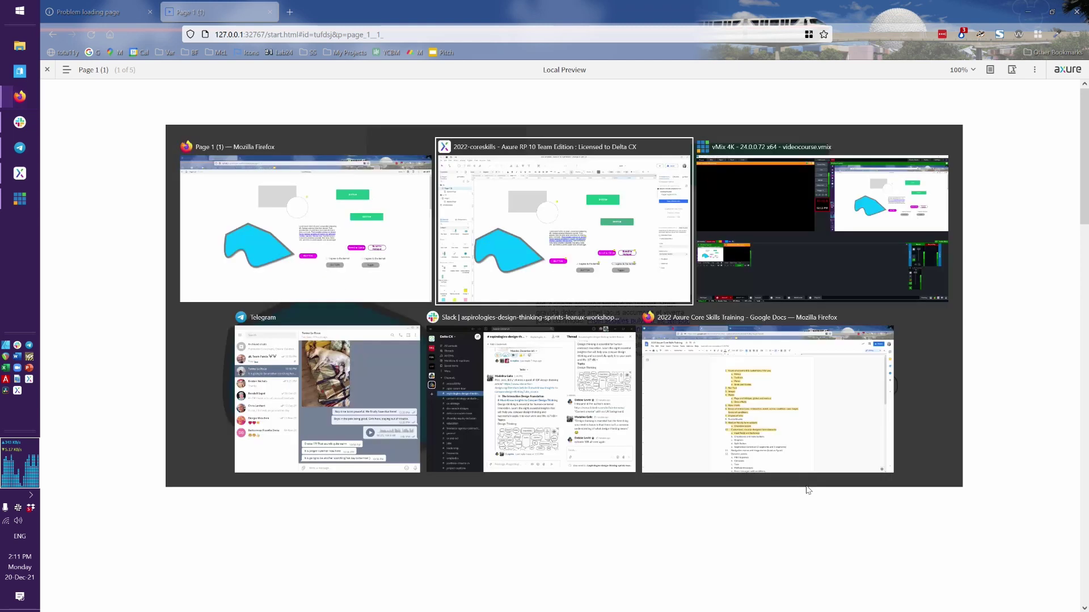
click(717, 483)
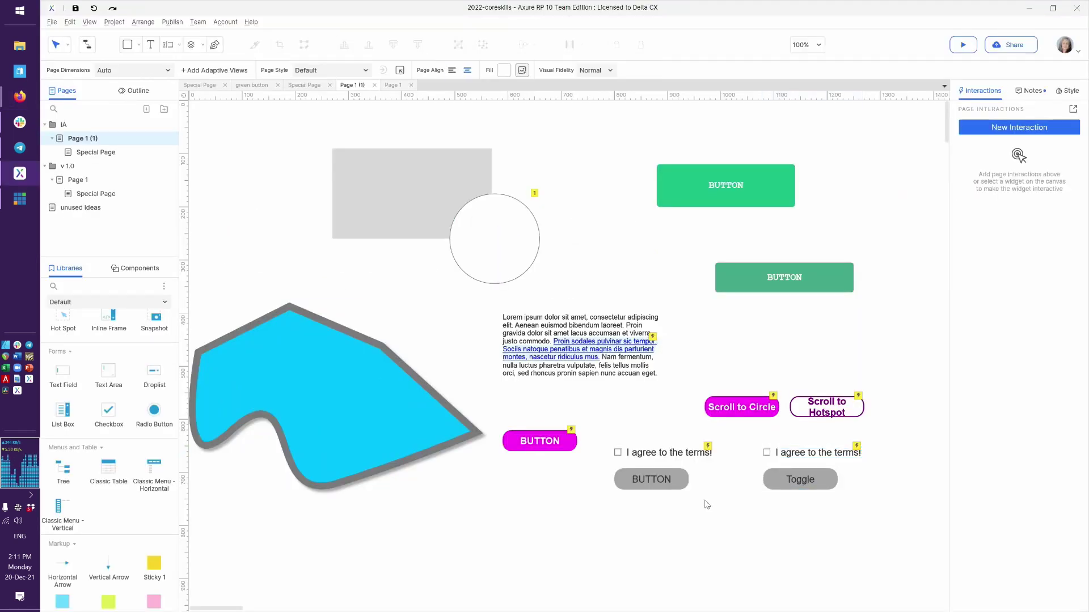
click(799, 485)
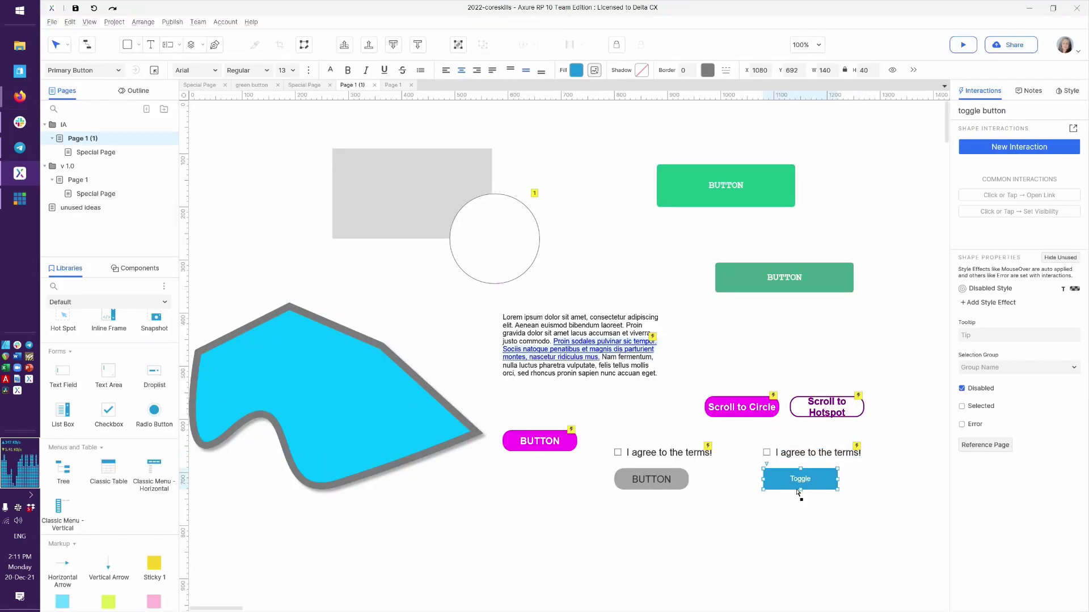